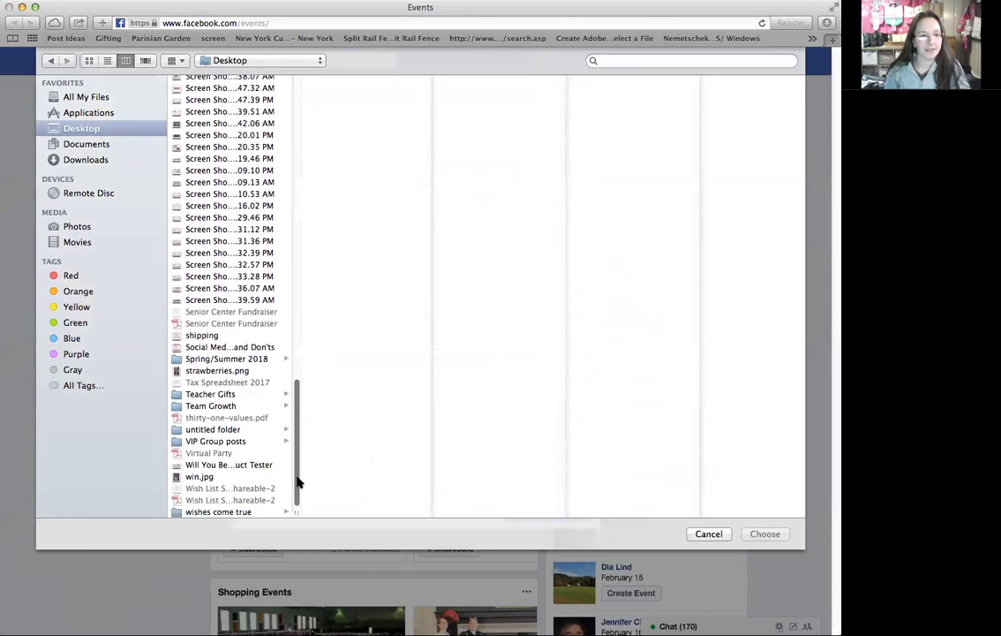
# Choose strawberries.png from the Desktop as the event's cover photo
pyautogui.click(198, 136)
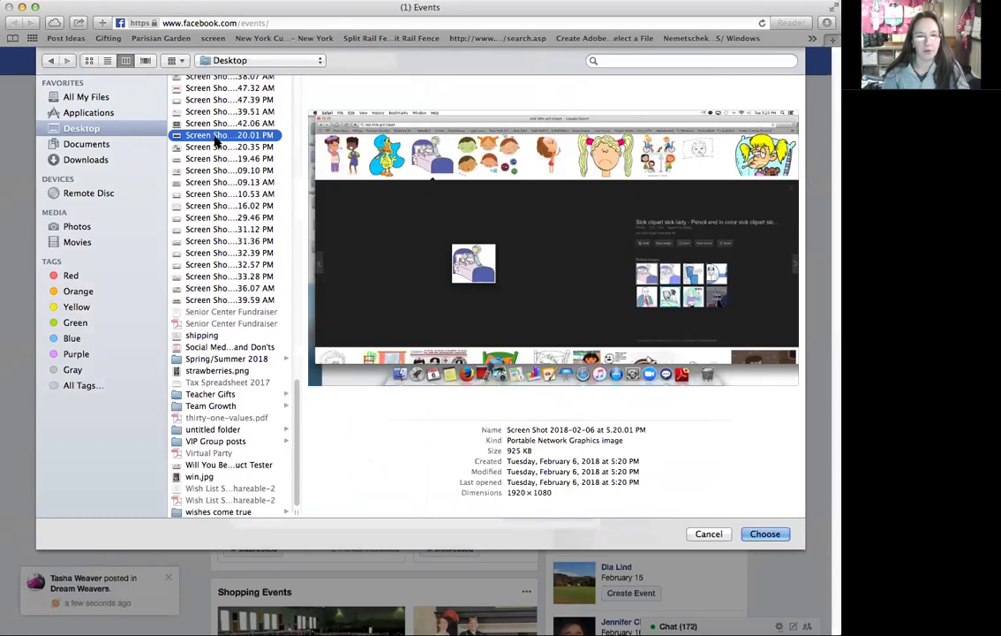
pyautogui.click(221, 371)
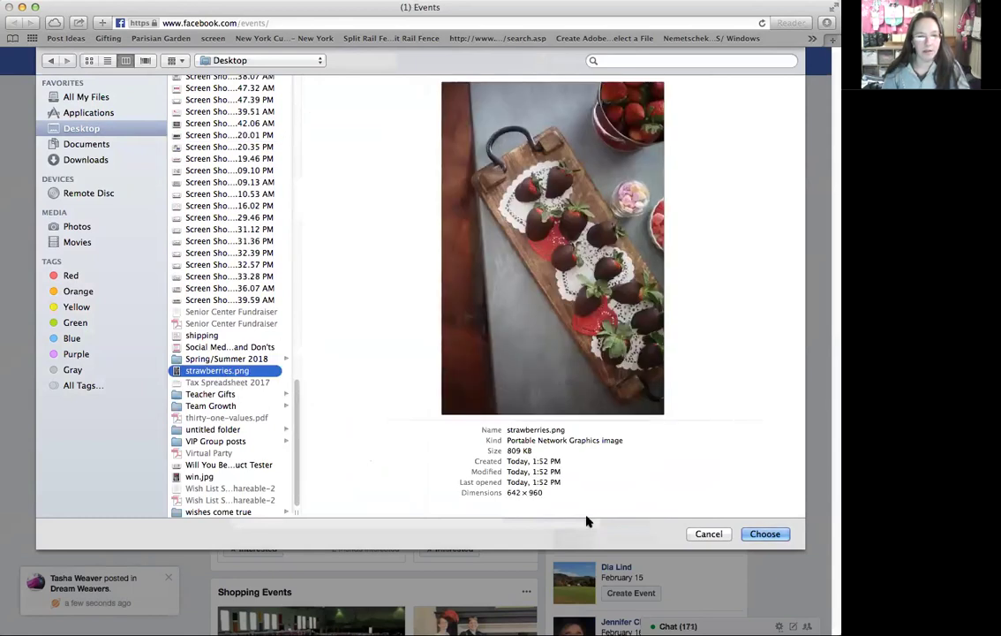
pyautogui.click(768, 537)
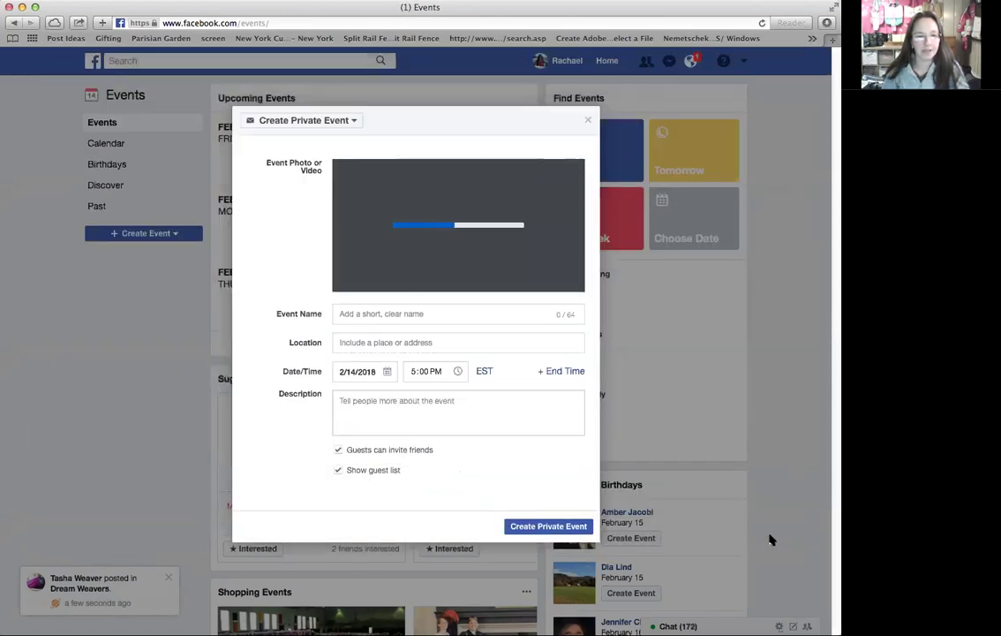
# Name the event after the host's Chics & Chocolate Party and set the location to the host's house
pyautogui.click(445, 311)
pyautogui.write('Ashley')
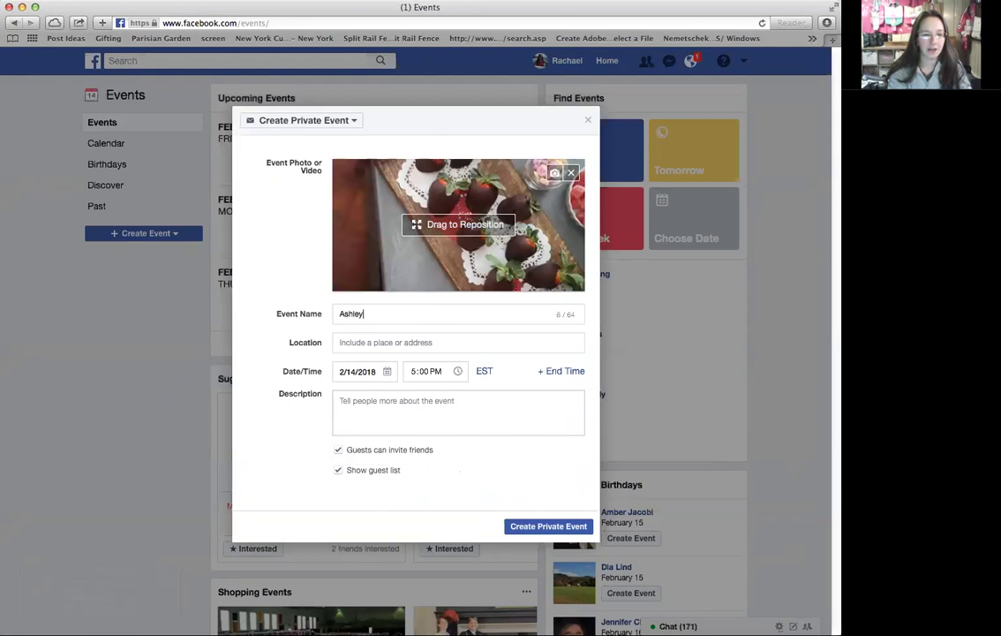
pyautogui.write("'s Chics & Chocol")
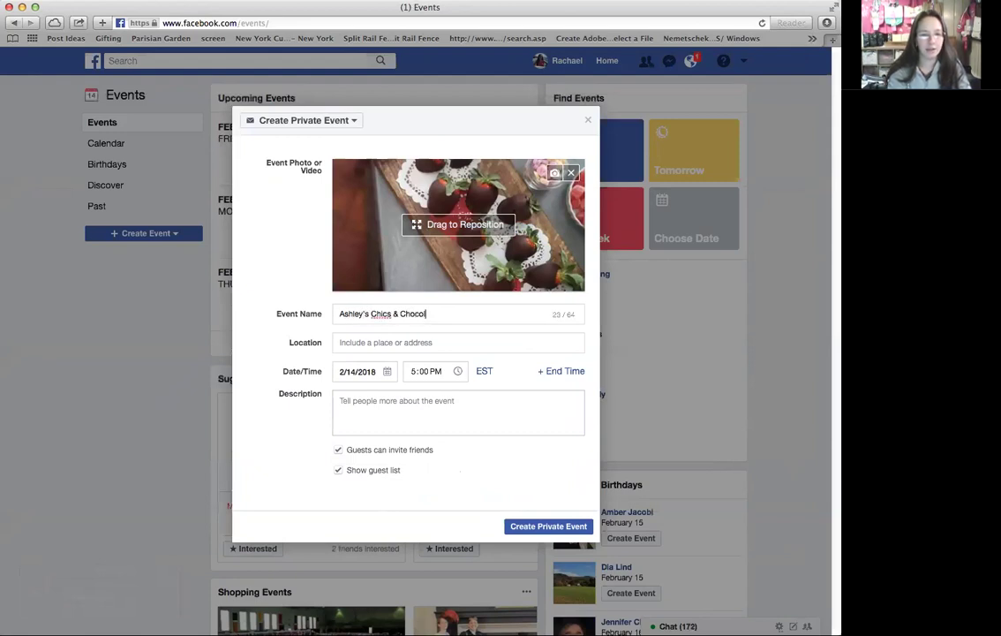
pyautogui.write('ate Party!!')
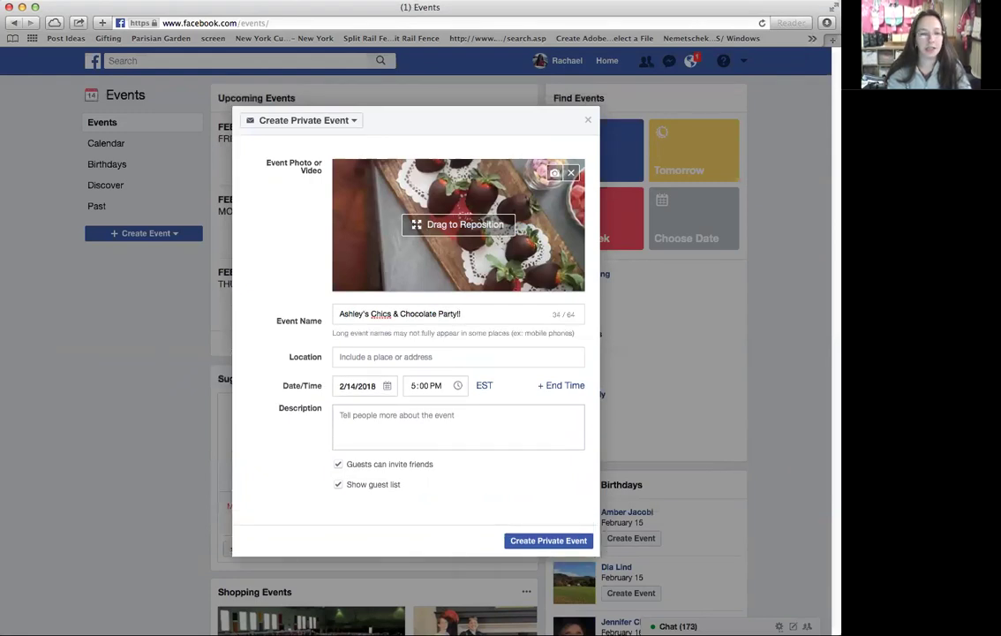
pyautogui.press('Tab')
pyautogui.write("Ashley's House")
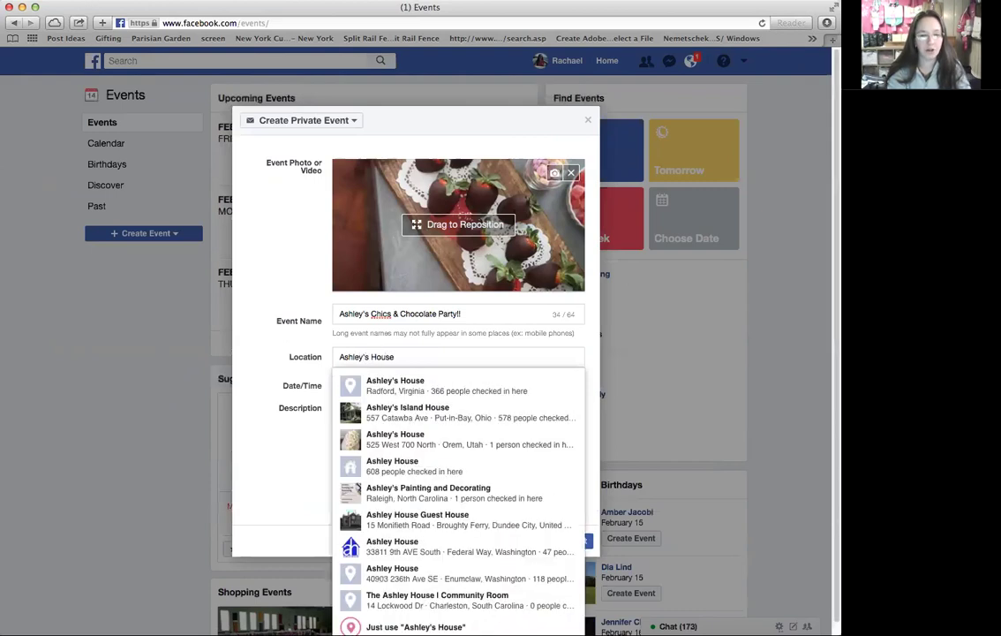
# Keep the host's house as the location and set the event date to February 18, 2018
pyautogui.click(397, 627)
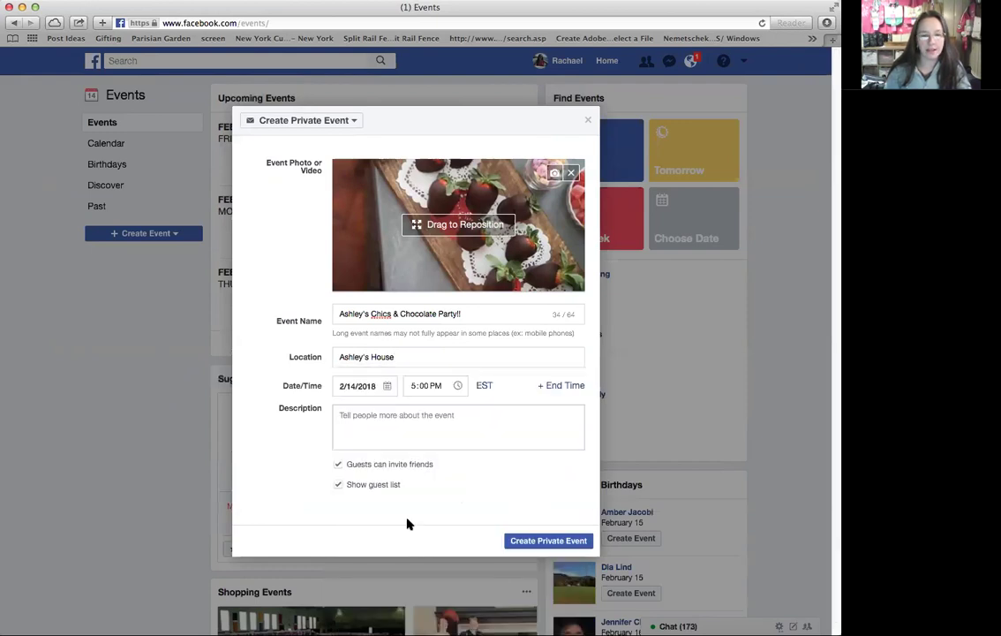
pyautogui.click(387, 389)
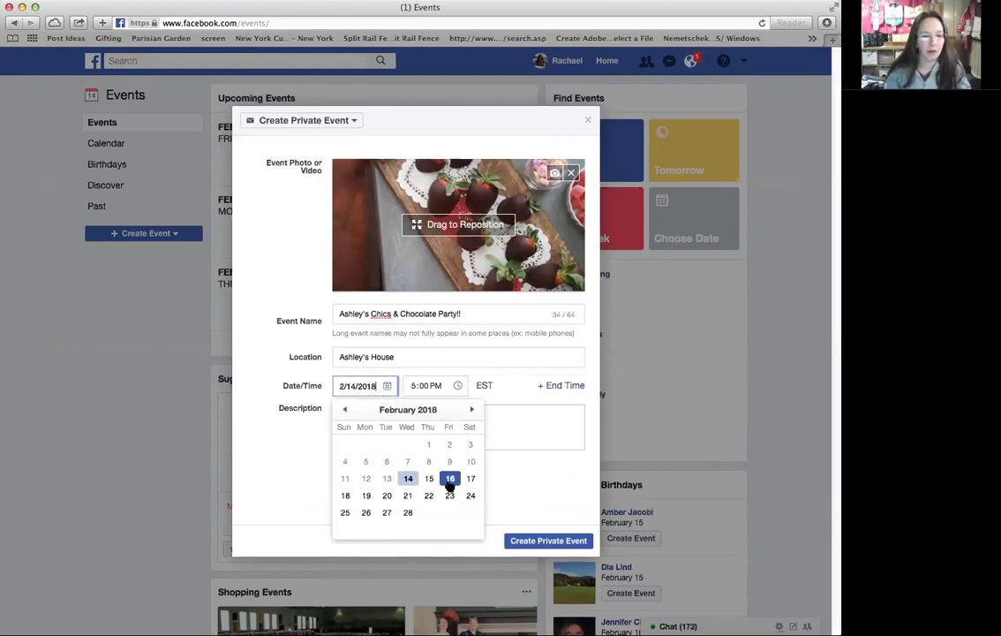
pyautogui.click(363, 500)
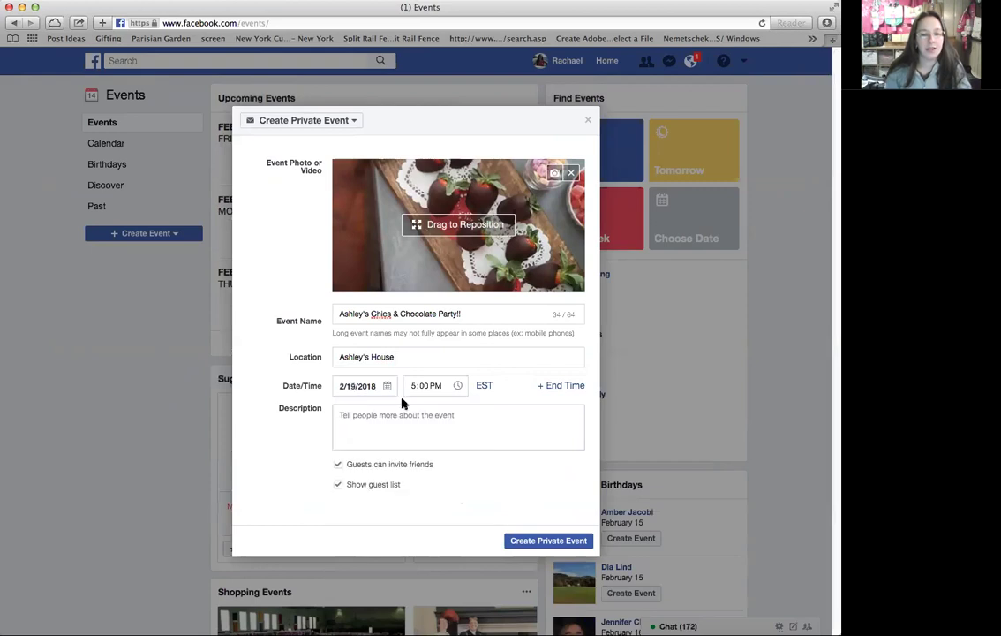
pyautogui.click(405, 358)
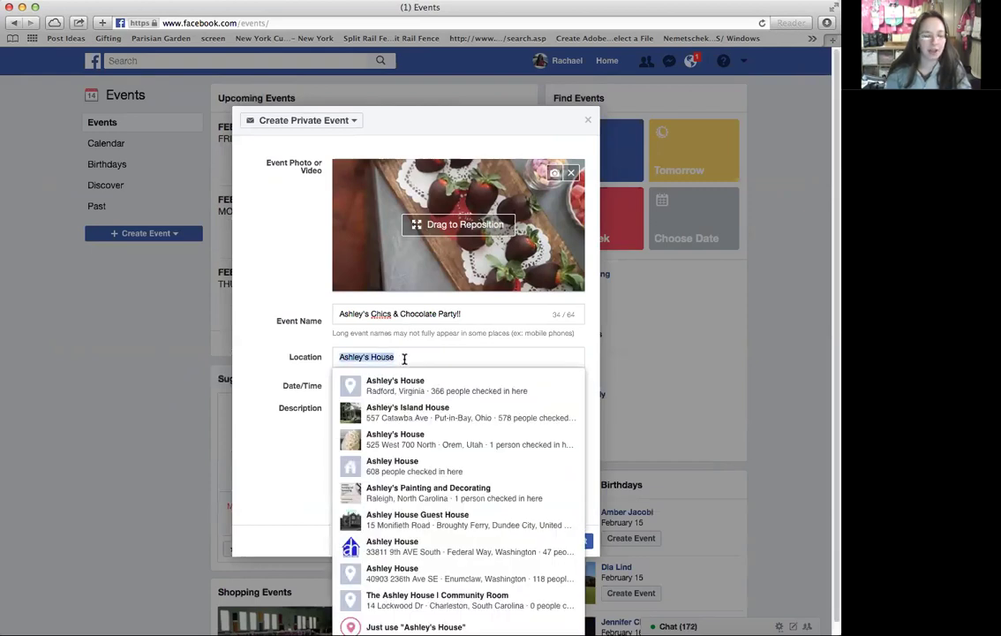
pyautogui.click(405, 358)
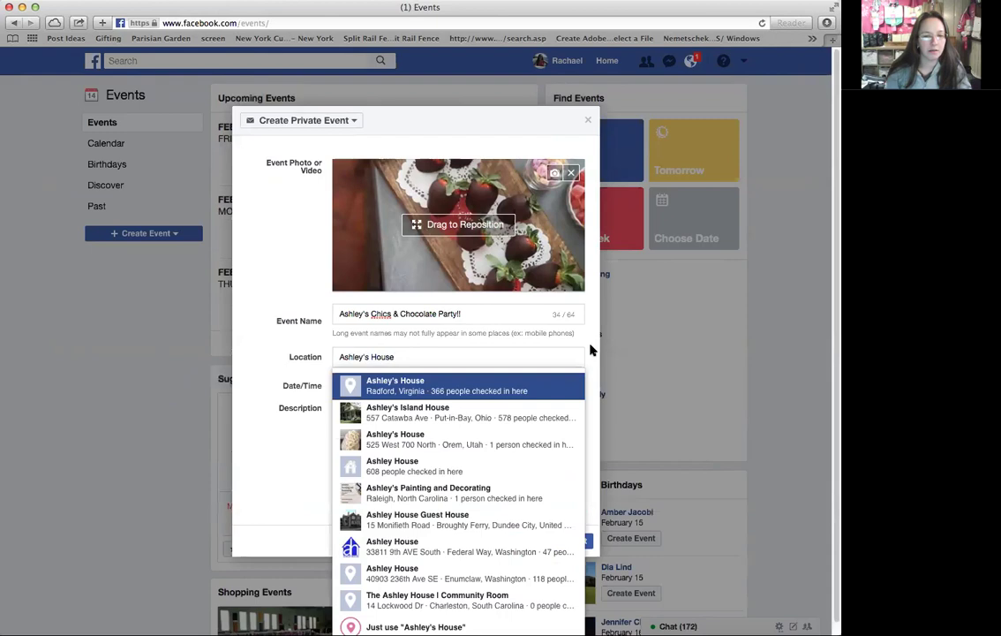
pyautogui.click(591, 351)
pyautogui.click(387, 386)
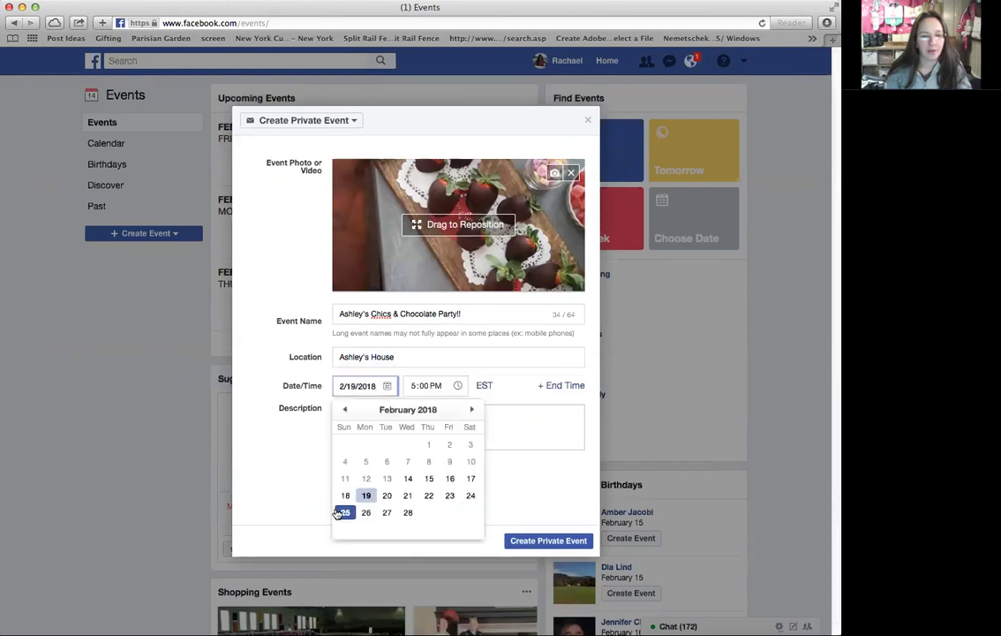
pyautogui.click(345, 495)
# Set the event to run from 2:00 PM to 4:00 PM EST
pyautogui.click(414, 387)
pyautogui.write('2')
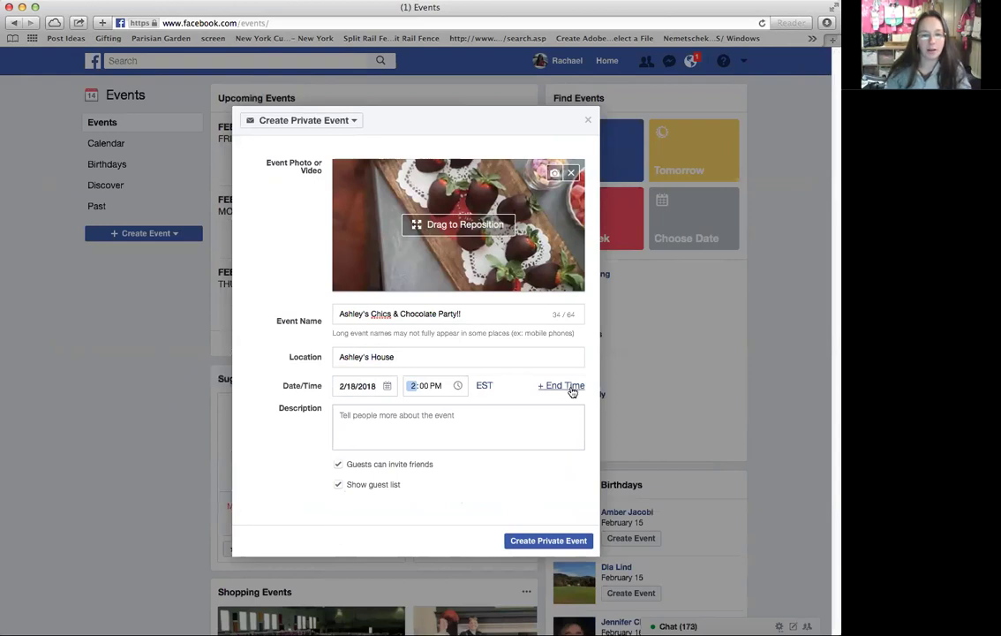
pyautogui.click(562, 386)
pyautogui.click(412, 416)
pyautogui.write('4')
pyautogui.click(412, 444)
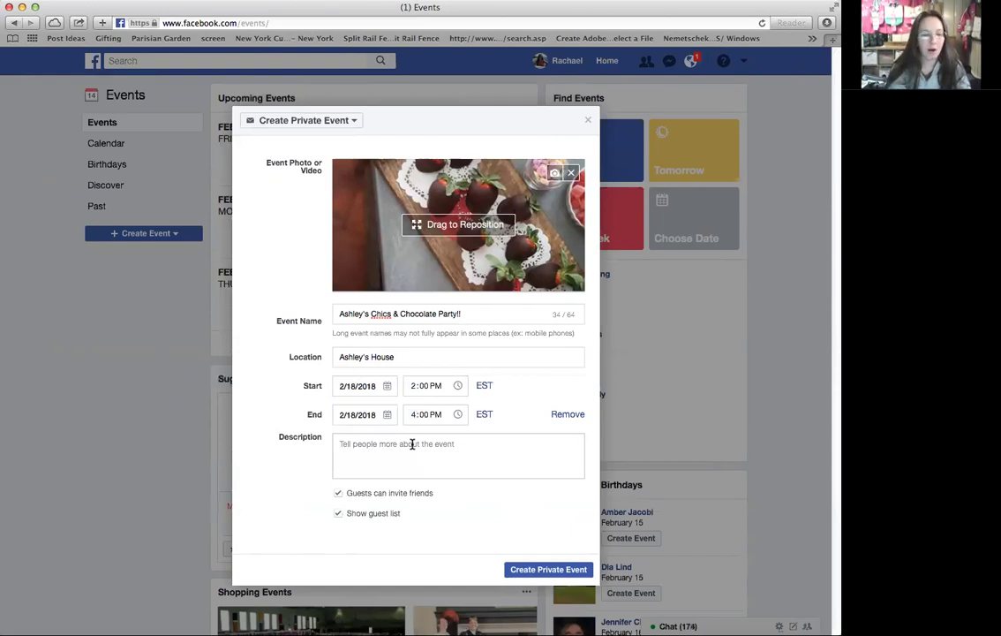
# Write a description welcoming guests to the Thirty-One Chics & Chocolate Party and inviting online orders
pyautogui.write('Welcom')
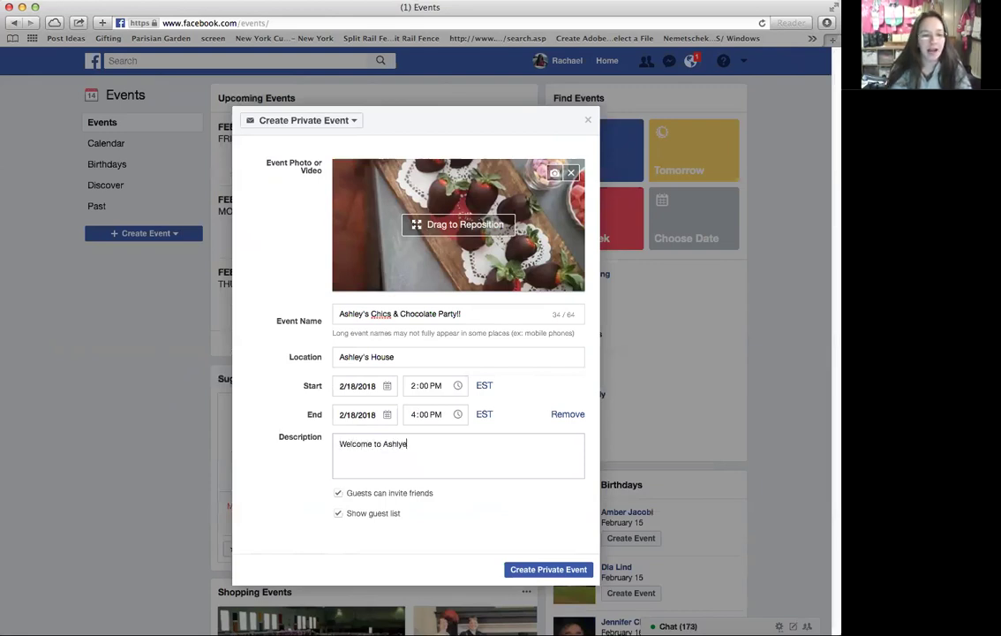
pyautogui.write("e to Ashley's Chi")
pyautogui.press('BackSpace')
pyautogui.press('BackSpace')
pyautogui.press('BackSpace')
pyautogui.write('Thirty-One Chics & Chocolate Part')
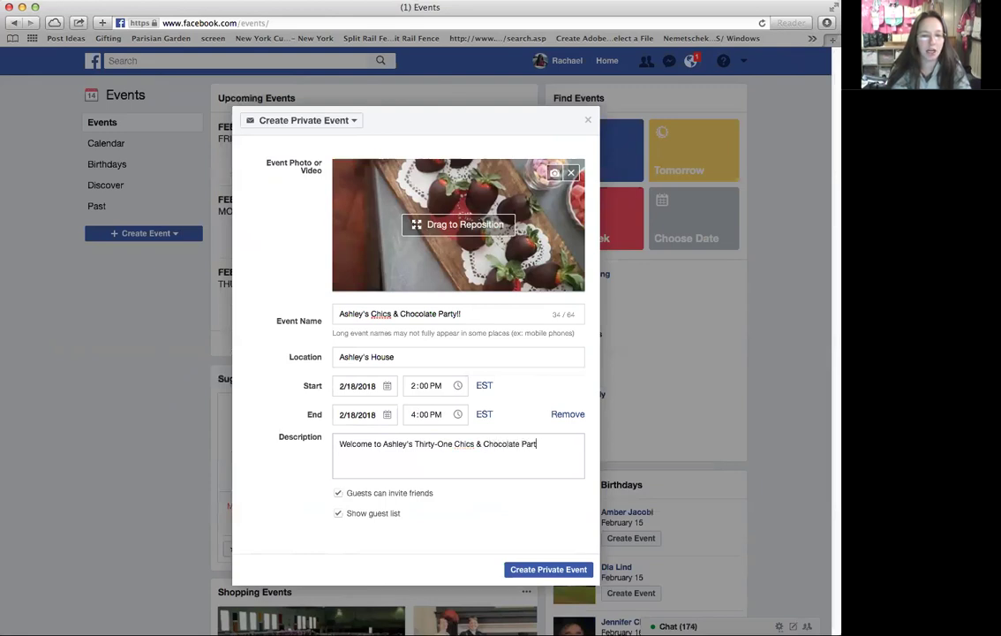
pyautogui.write('y!!! We ')
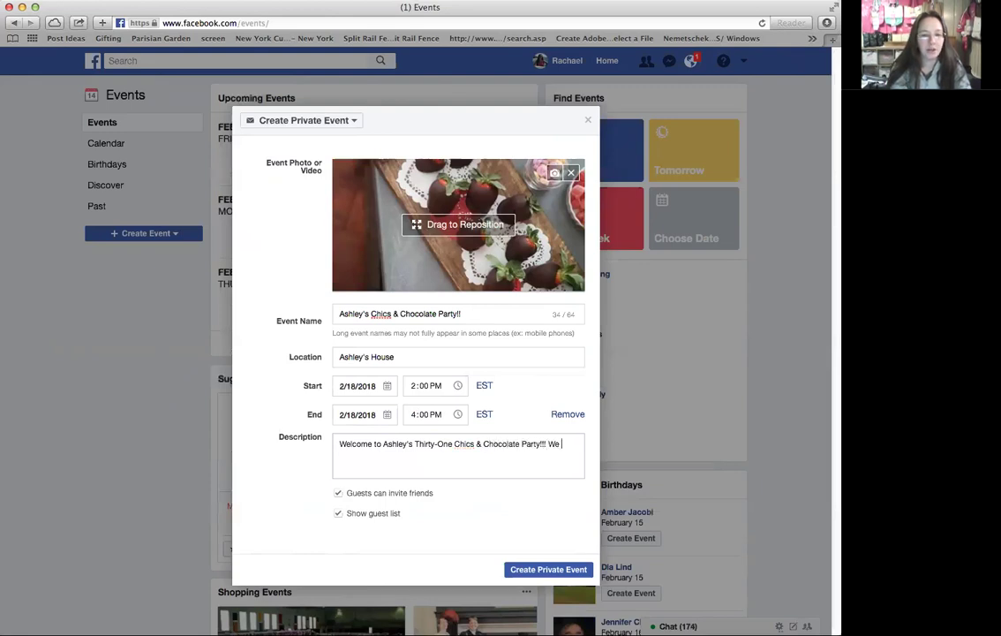
pyautogui.write('are so excited to ha')
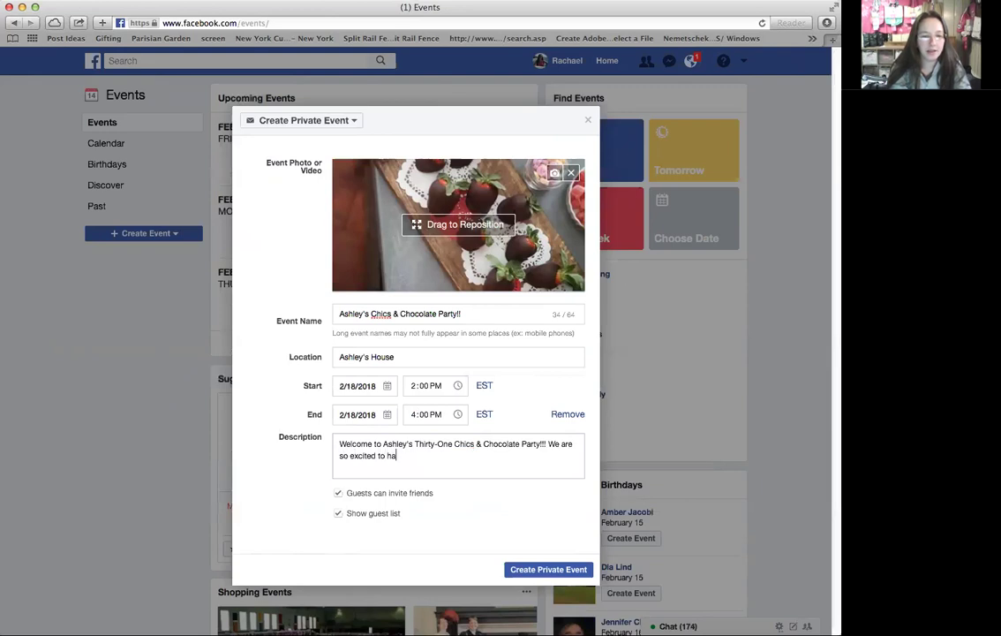
pyautogui.write('ve you join in on the fun while we ')
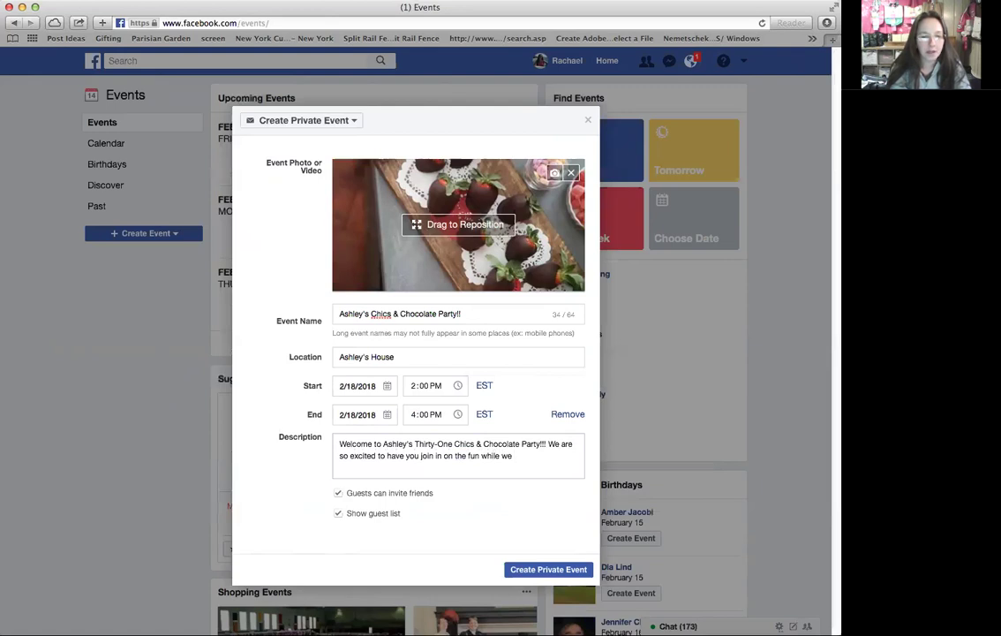
pyautogui.write('have a great girls d')
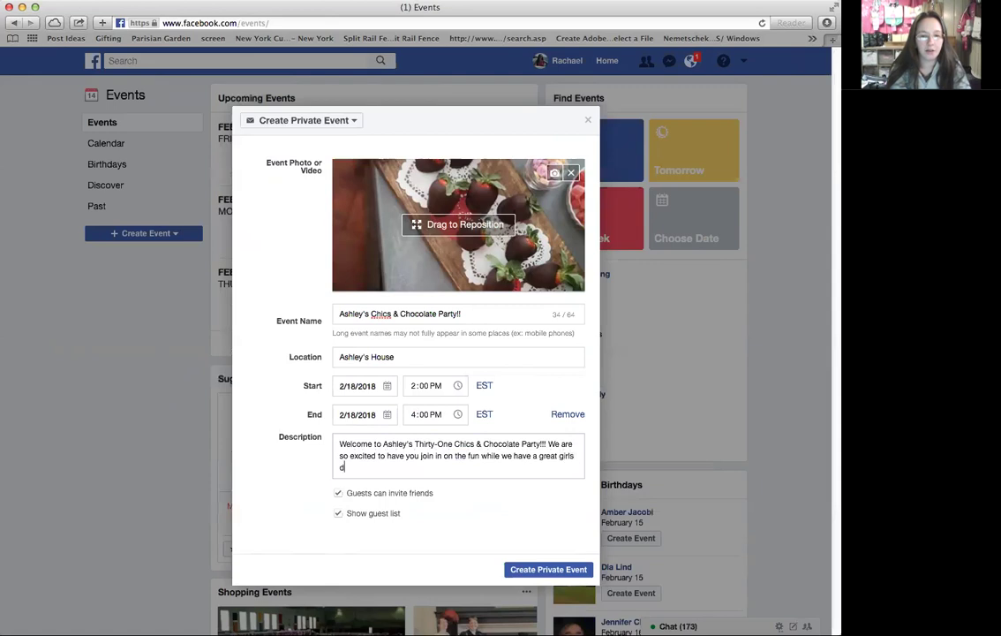
pyautogui.write('ay IN ')
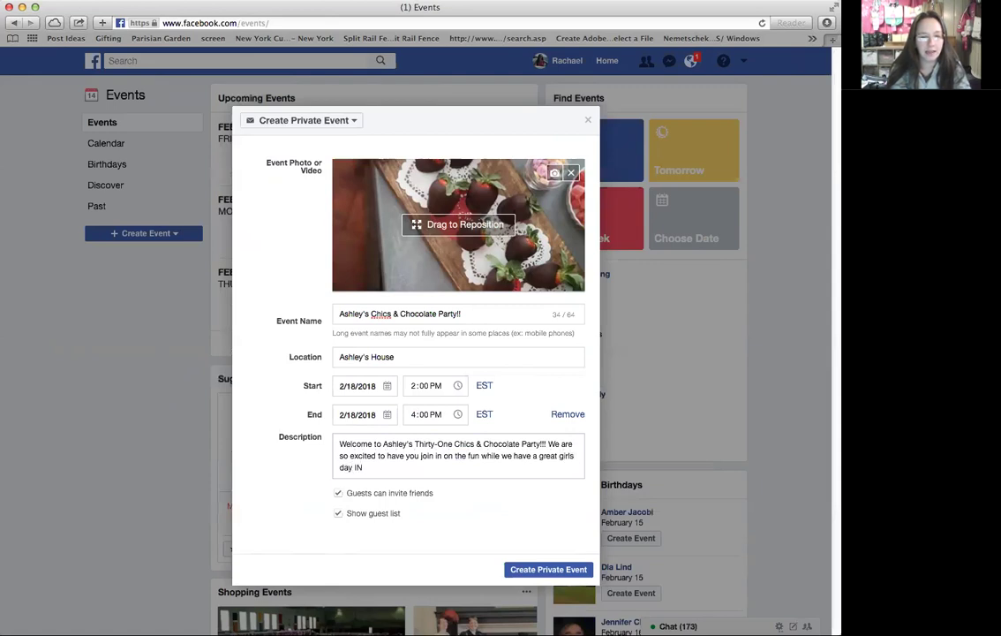
pyautogui.write('and Ra')
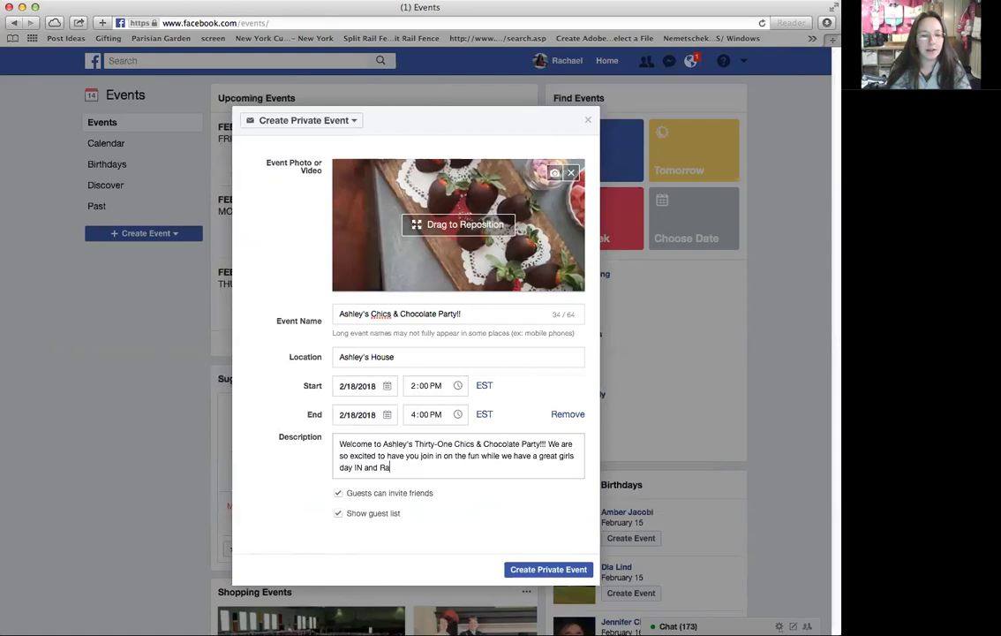
pyautogui.write("chael shares all about what's ne")
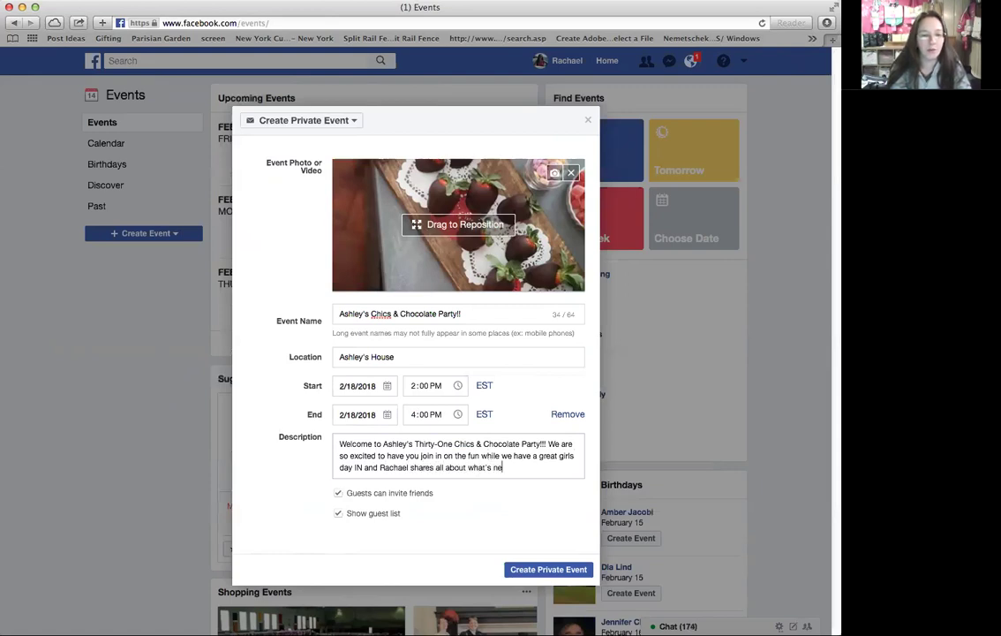
pyautogui.write('w with Thiryt-On')
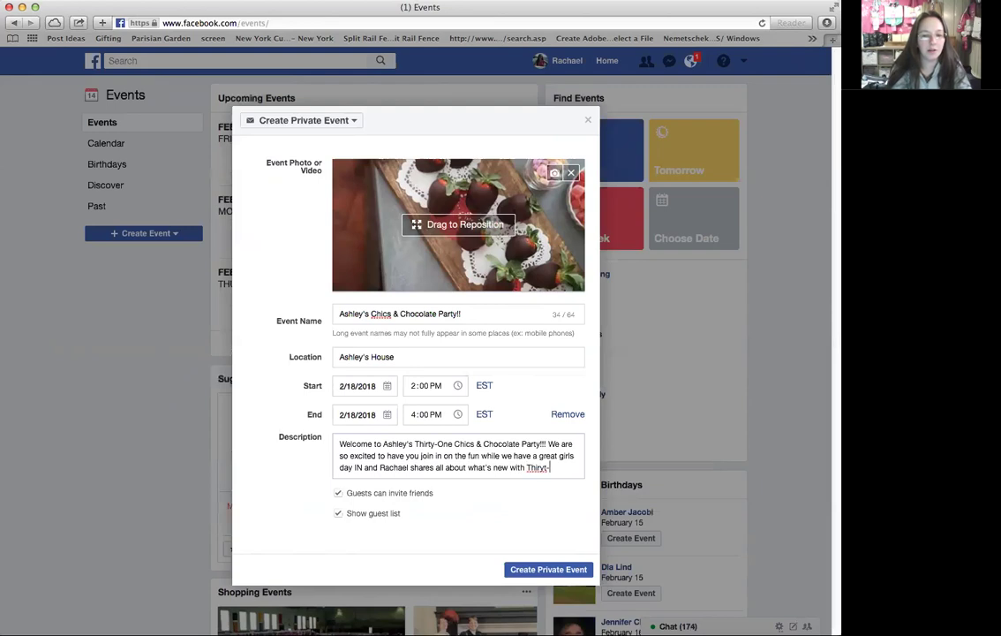
pyautogui.press('BackSpace')
pyautogui.press('BackSpace')
pyautogui.press('BackSpace')
pyautogui.press('BackSpace')
pyautogui.press('BackSpace')
pyautogui.write('ty-One ')
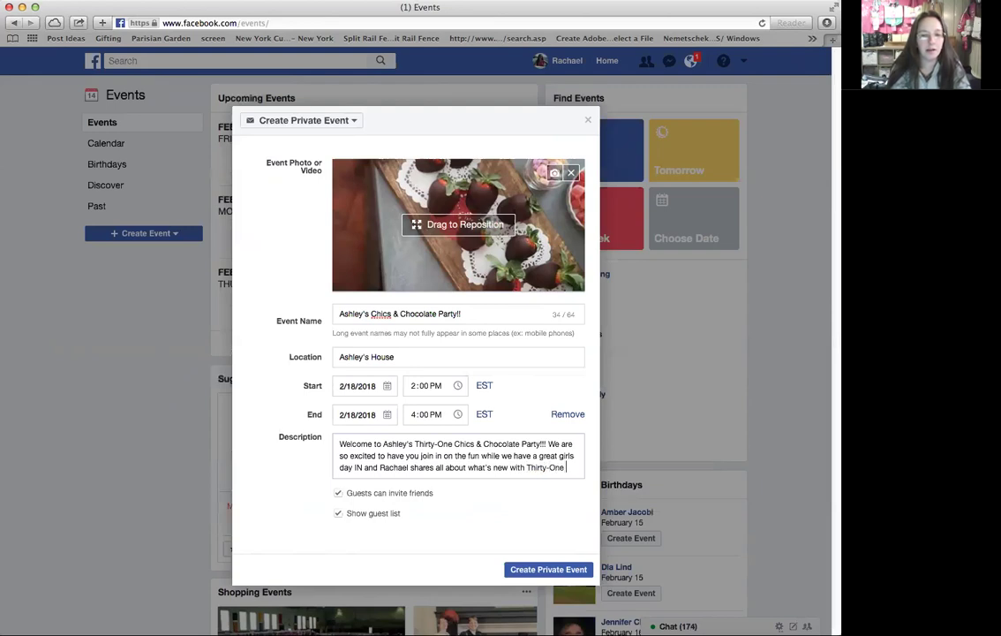
pyautogui.write('this Spri')
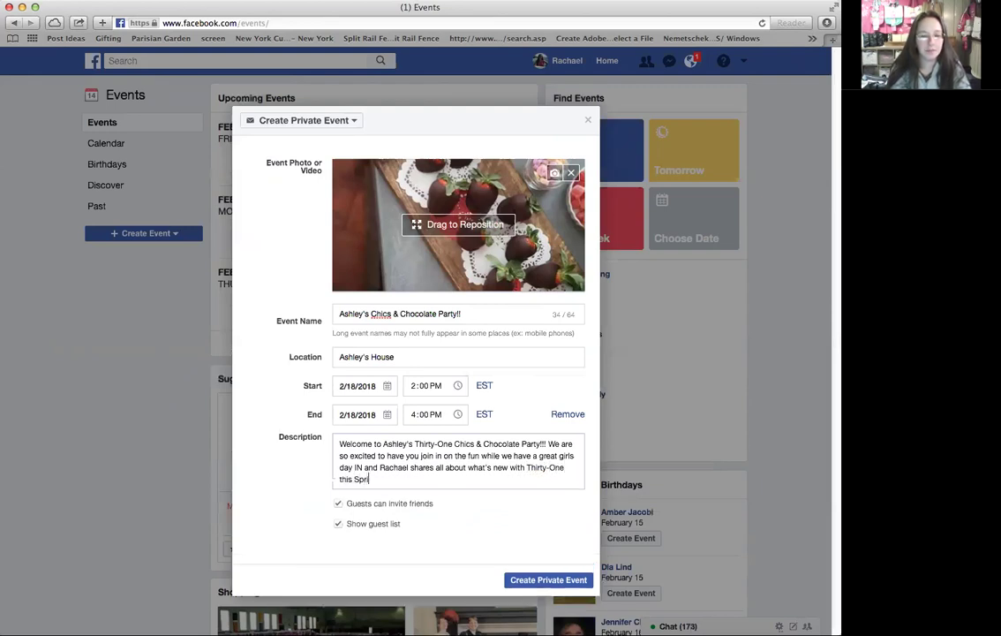
pyautogui.write("ng season!!!! I can't wait ")
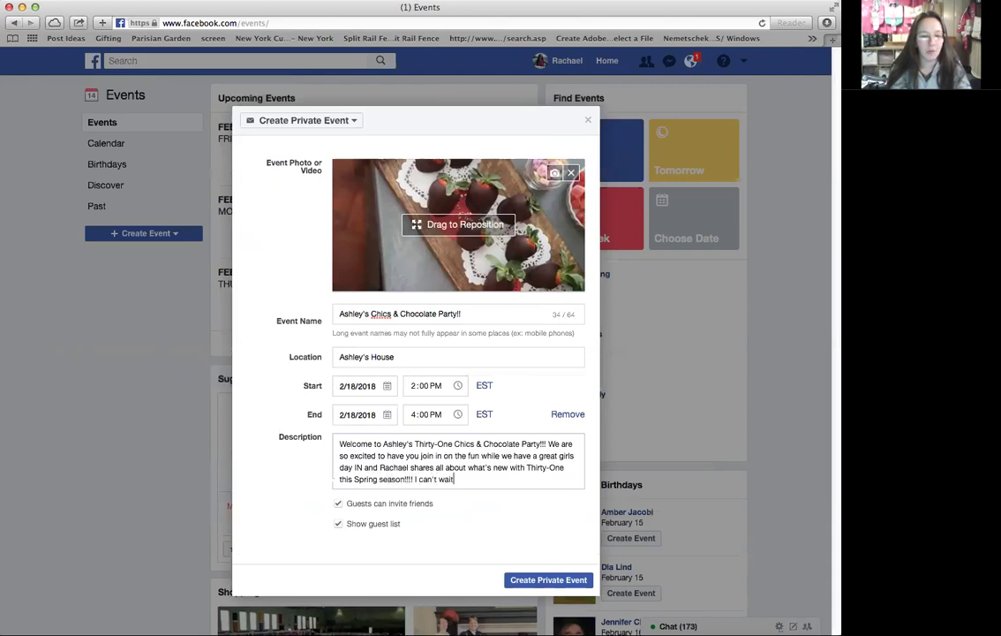
pyautogui.write('to see you all')
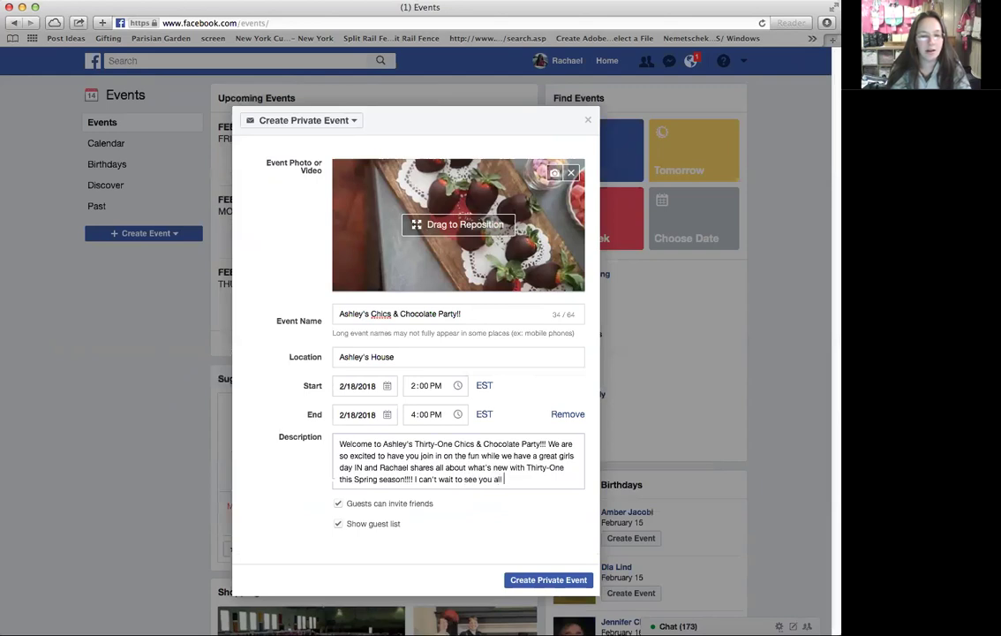
pyautogui.write(' at the par')
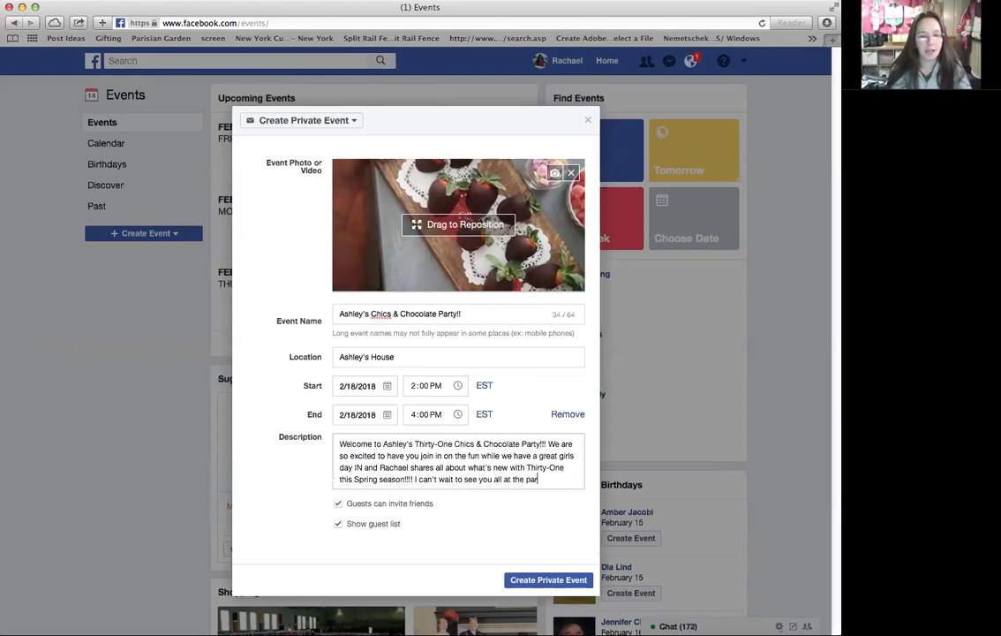
pyautogui.write("ty and if you can't ma")
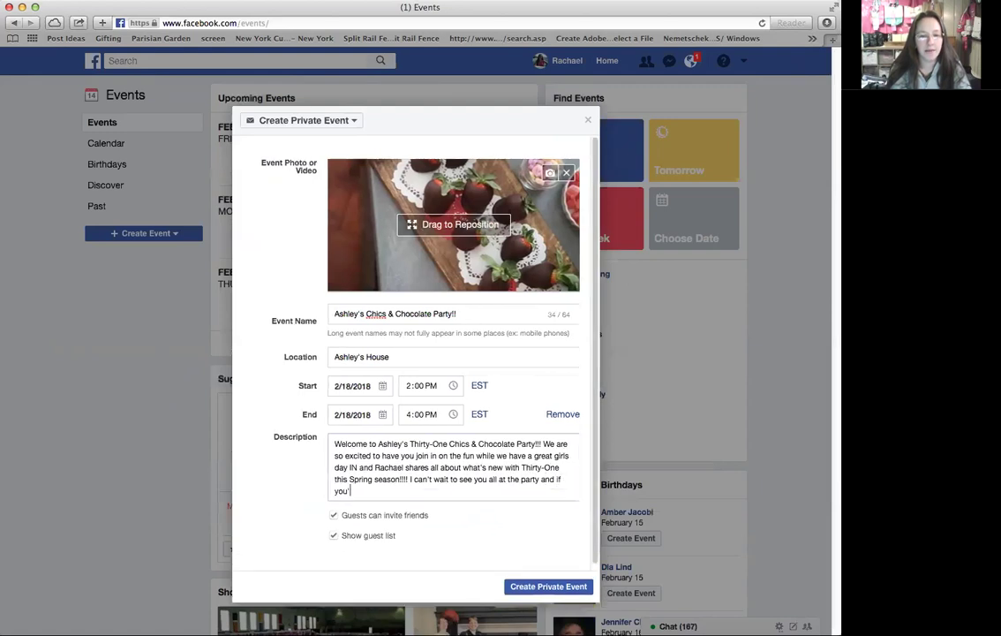
pyautogui.write("ke it feel free to check out Rachael's webiste")
pyautogui.press('BackSpace')
pyautogui.press('BackSpace')
pyautogui.press('BackSpace')
pyautogui.press('BackSpace')
pyautogui.press('BackSpace')
pyautogui.write('s')
pyautogui.press('BackSpace')
pyautogui.press('BackSpace')
pyautogui.press('BackSpace')
pyautogui.write('s website and pl')
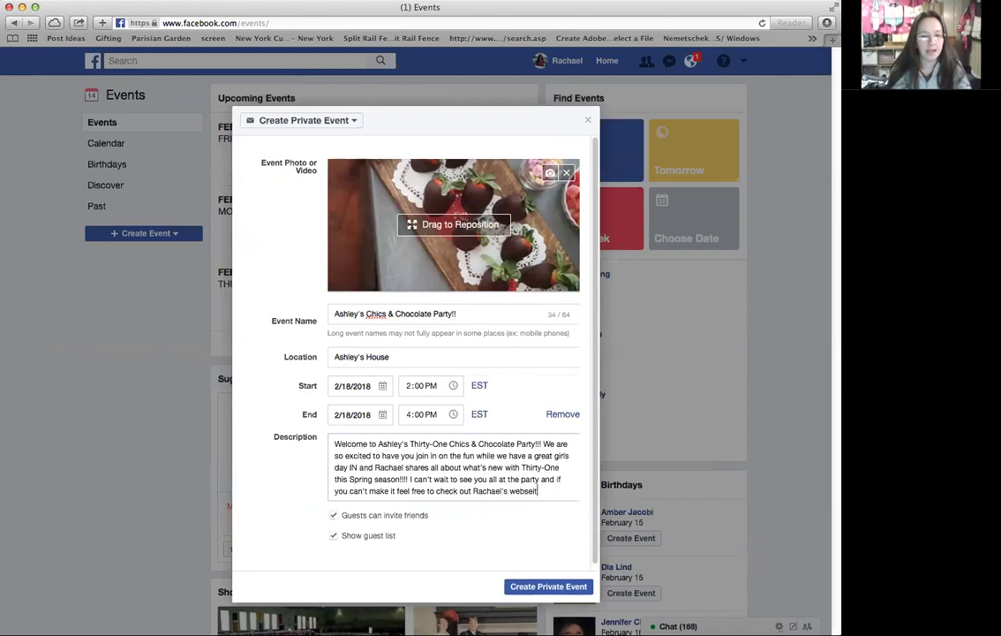
pyautogui.write('ace y')
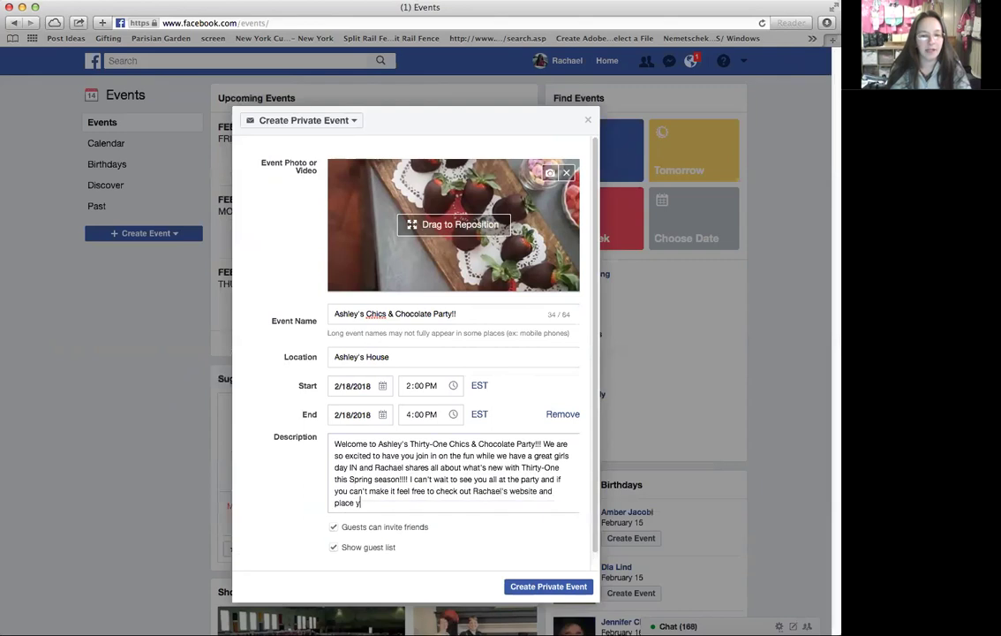
pyautogui.write('our order today o')
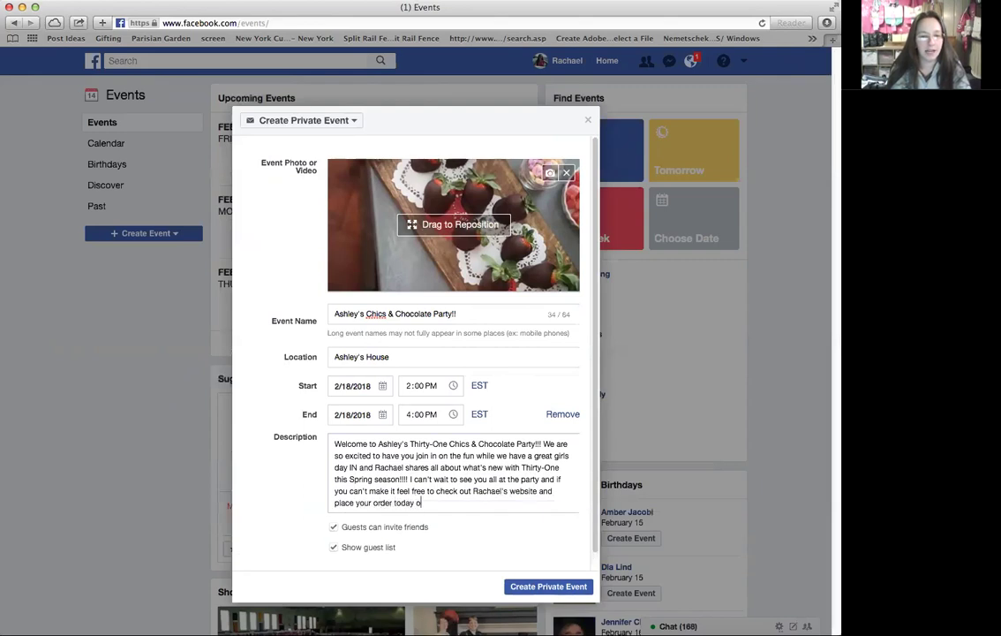
pyautogui.write('r even share with a')
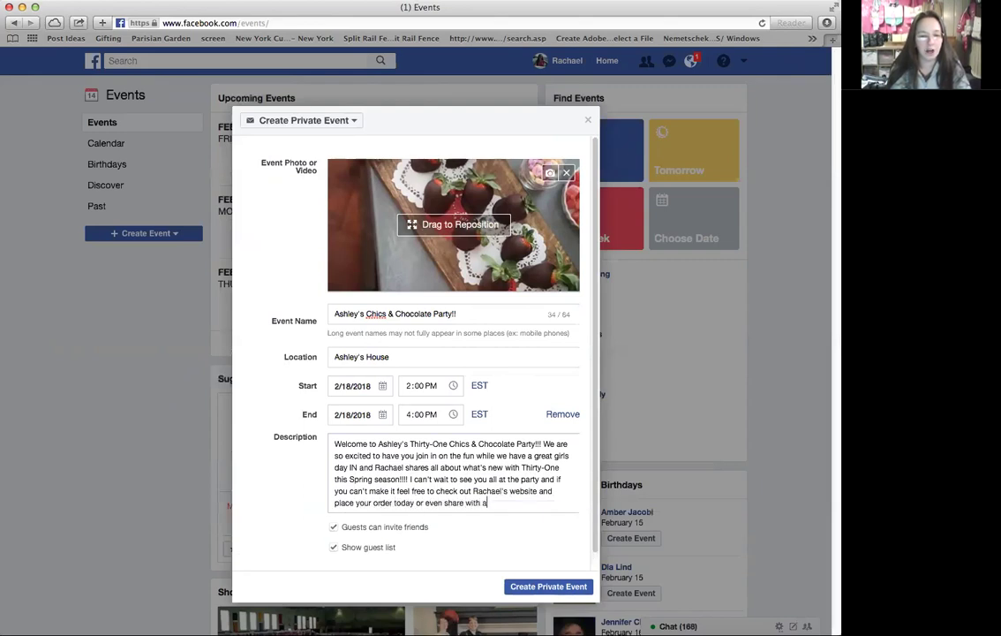
pyautogui.write(' friend!! The more the mer')
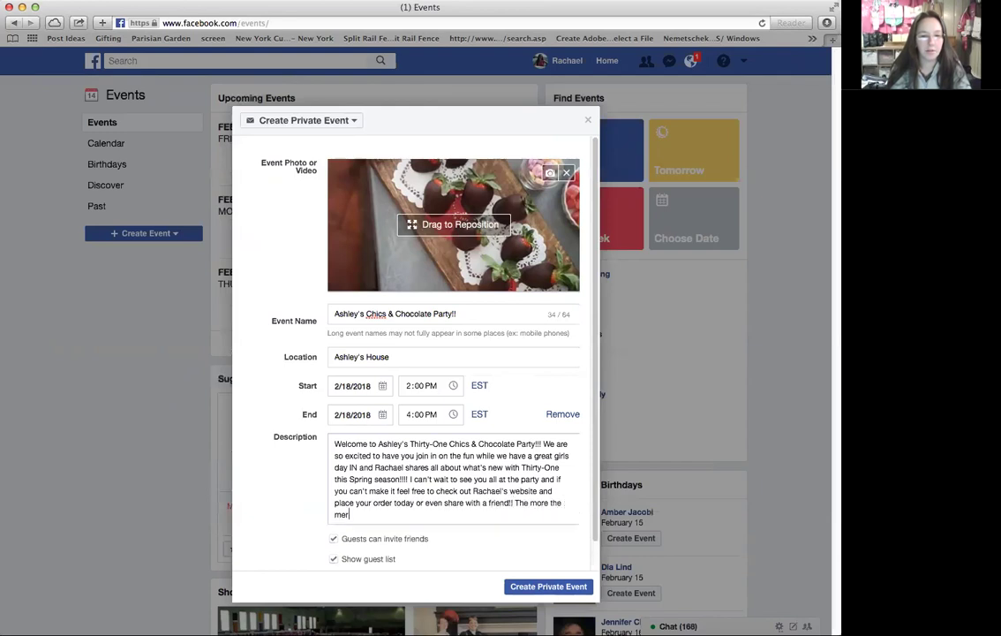
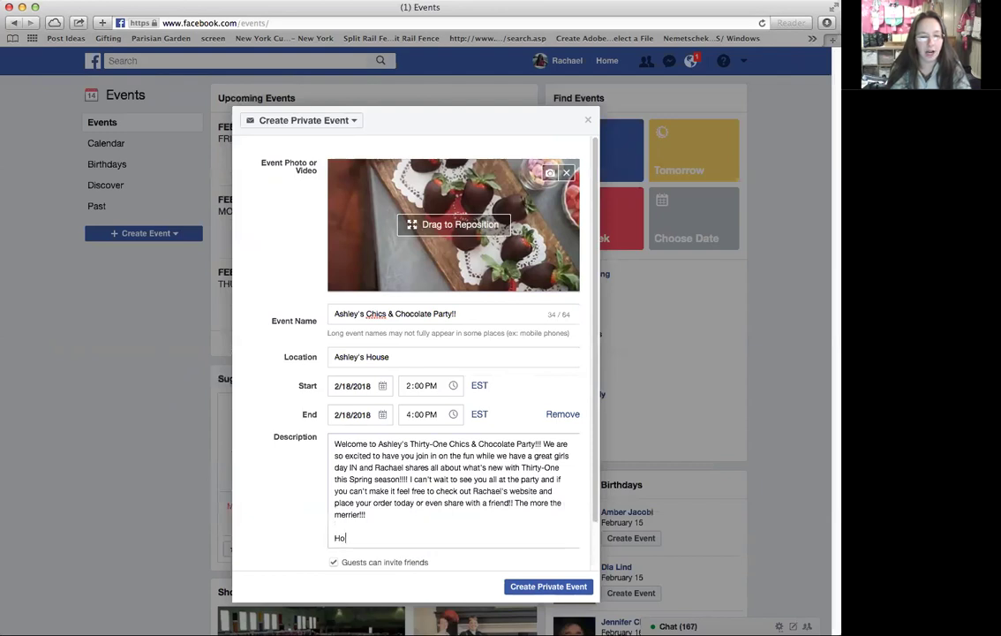
pyautogui.write('How to shop')
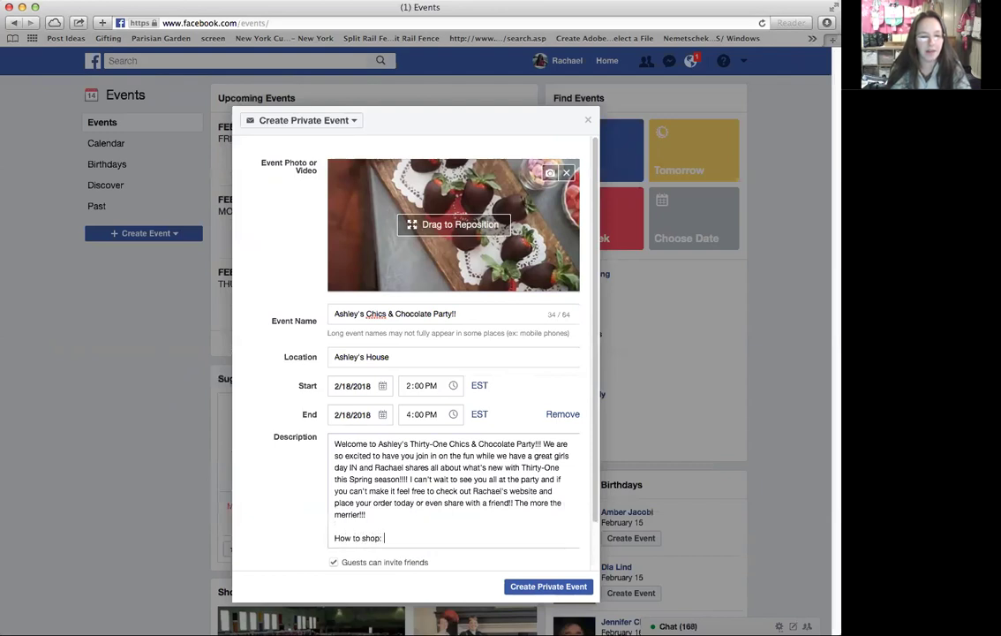
pyautogui.write(': Chick')
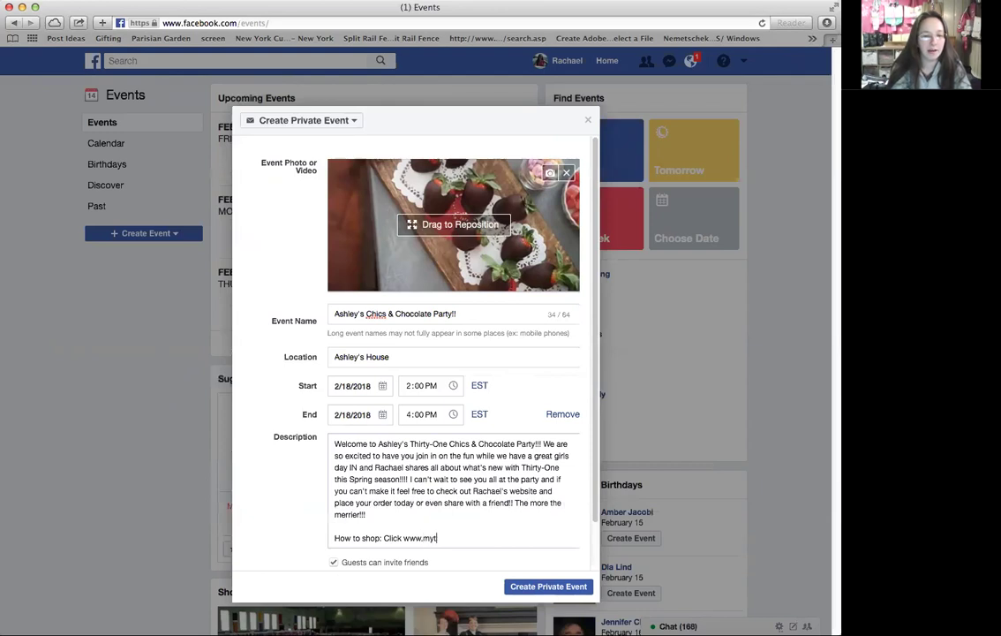
pyautogui.write('www.mythirtyone.com/1414')
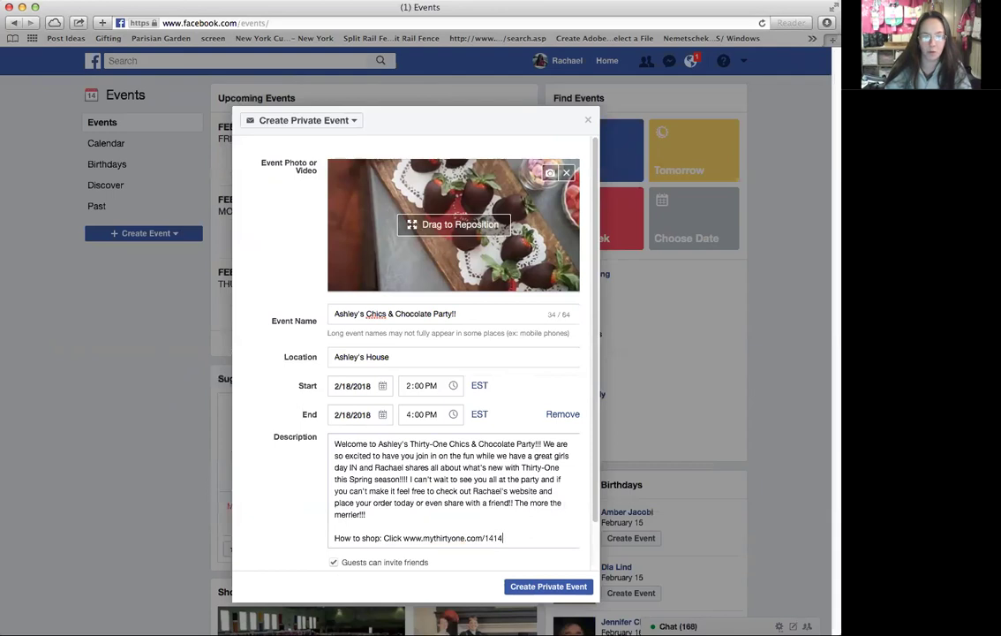
pyautogui.write('34 then')
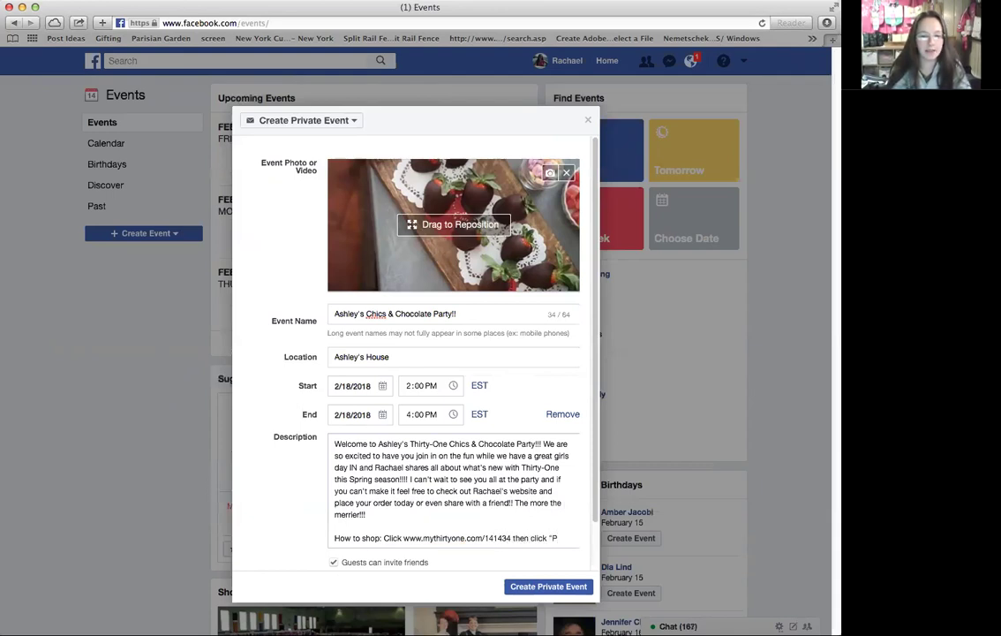
pyautogui.write(' click "My Parties" then click "Shop Now" next to A')
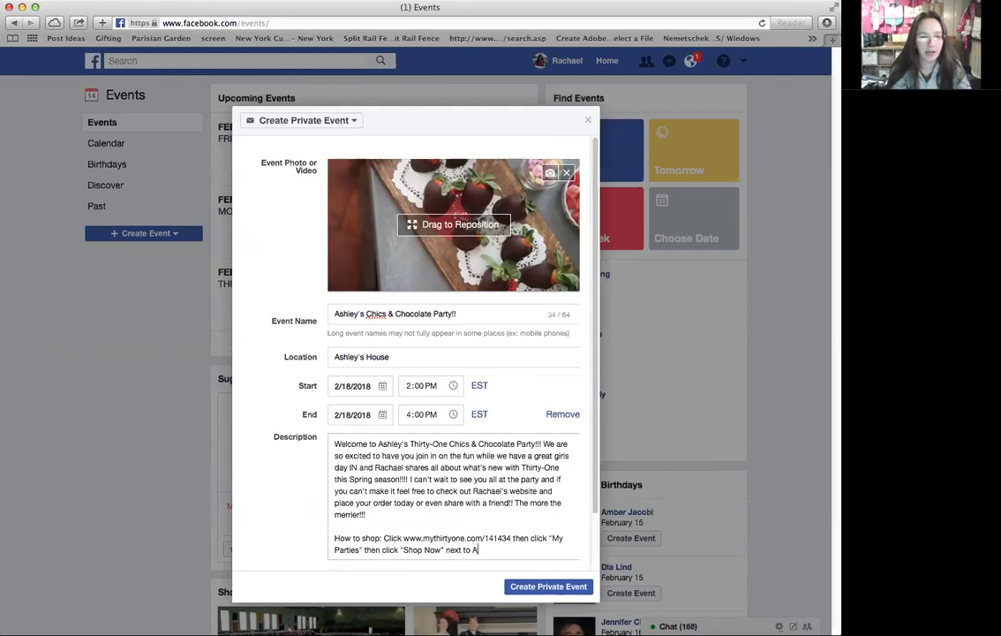
pyautogui.write("shley's name!!!")
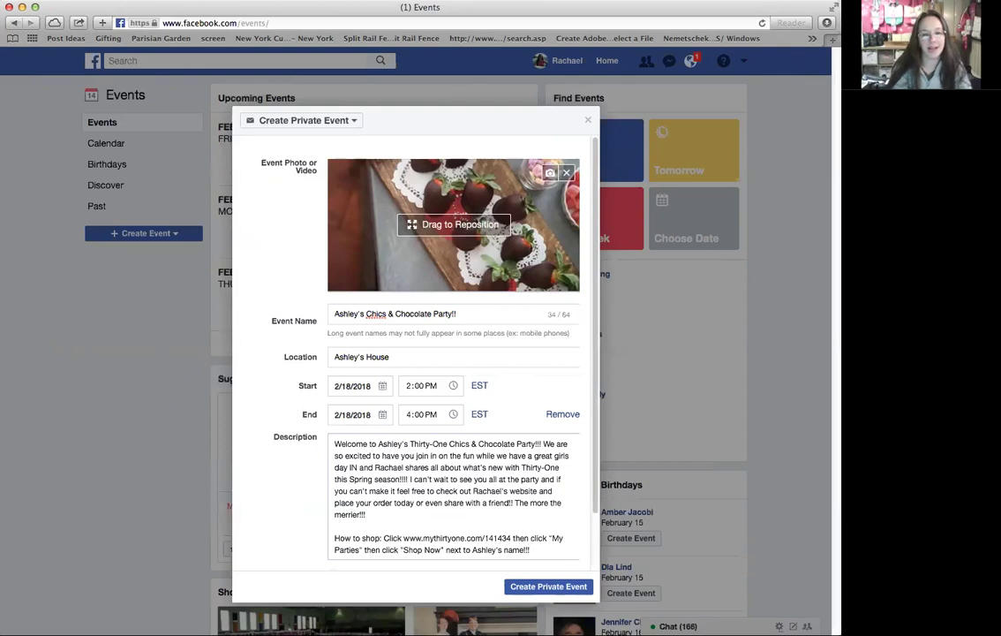
pyautogui.press('Return')
pyautogui.press('Return')
# Add a line for contacting the consultant, then create the private event
pyautogui.write('For any questions')
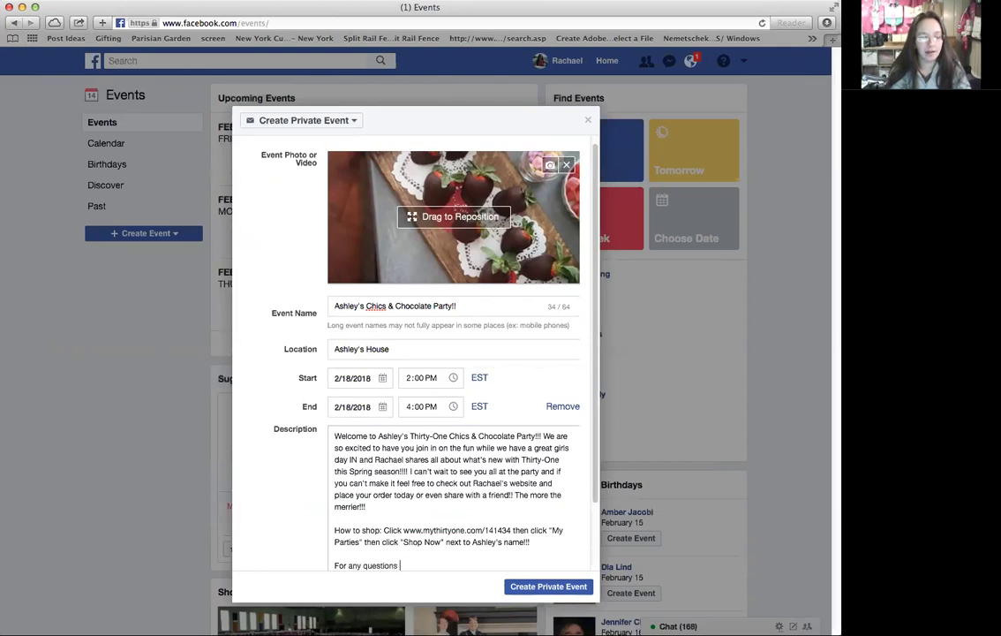
pyautogui.write(' contac')
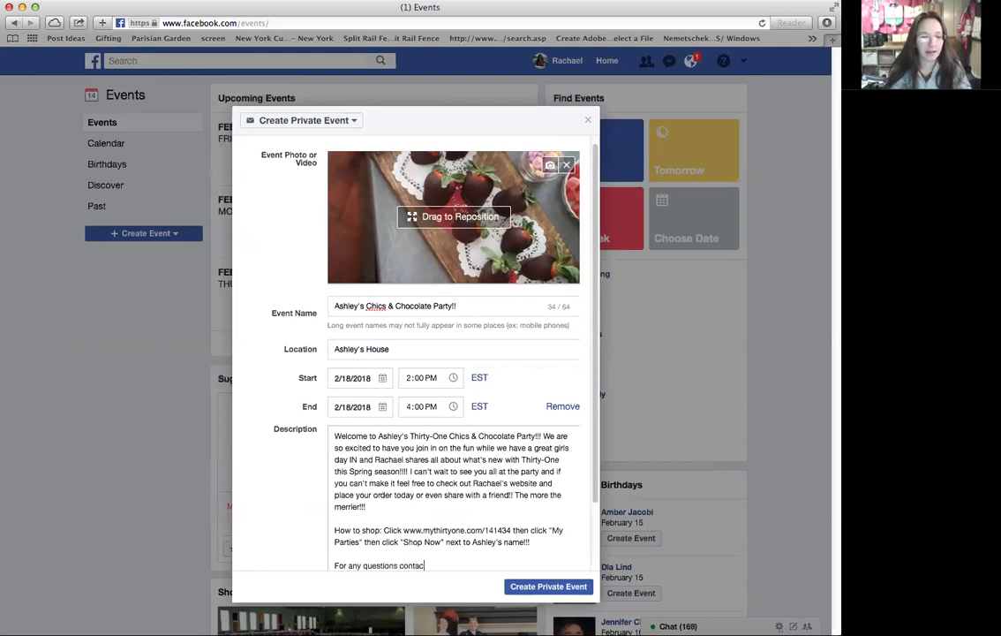
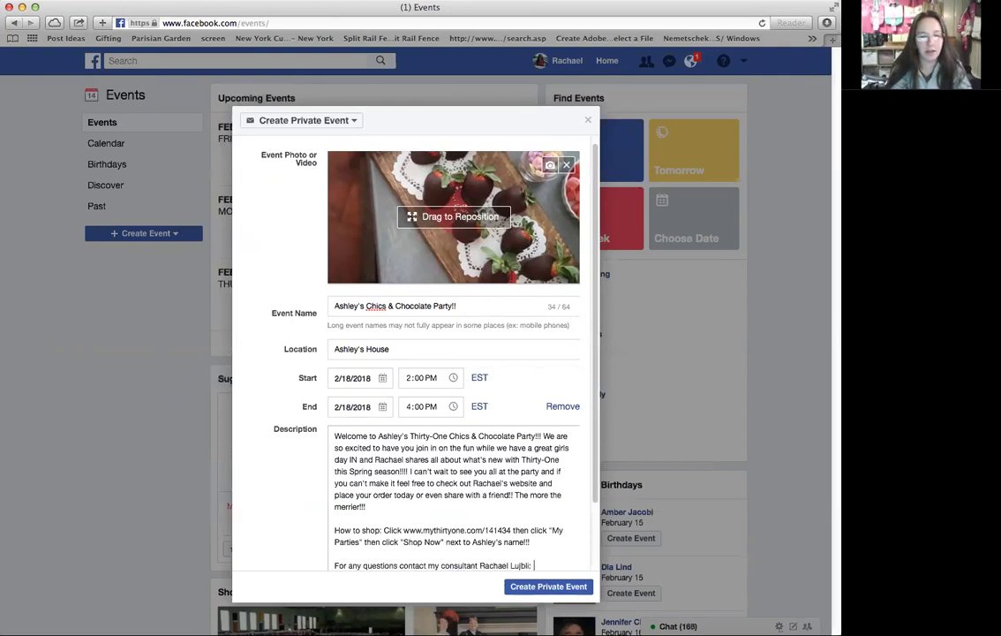
pyautogui.press('Return')
pyautogui.write('Rachae')
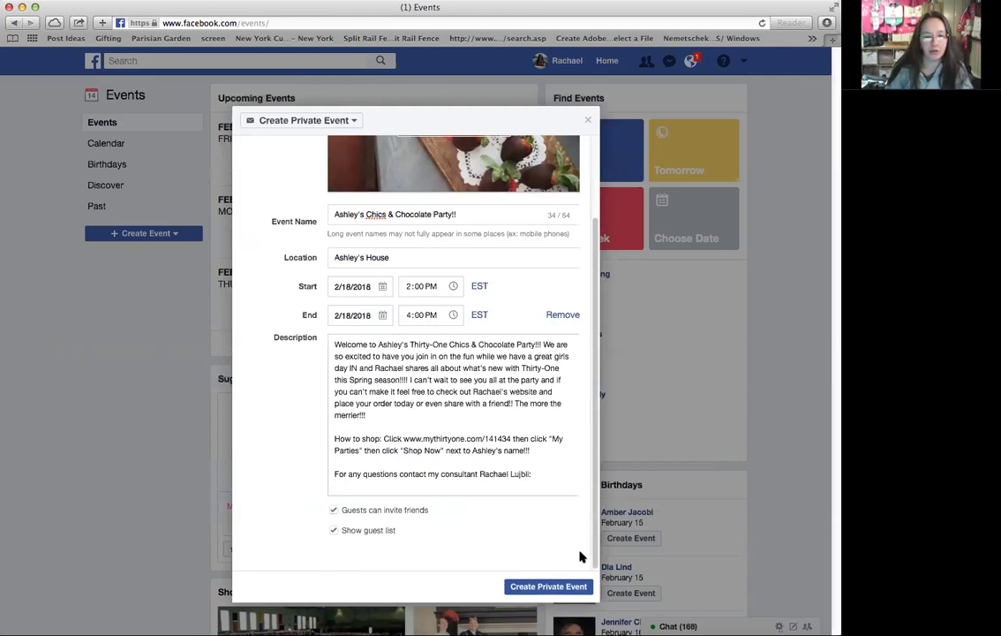
pyautogui.click(553, 587)
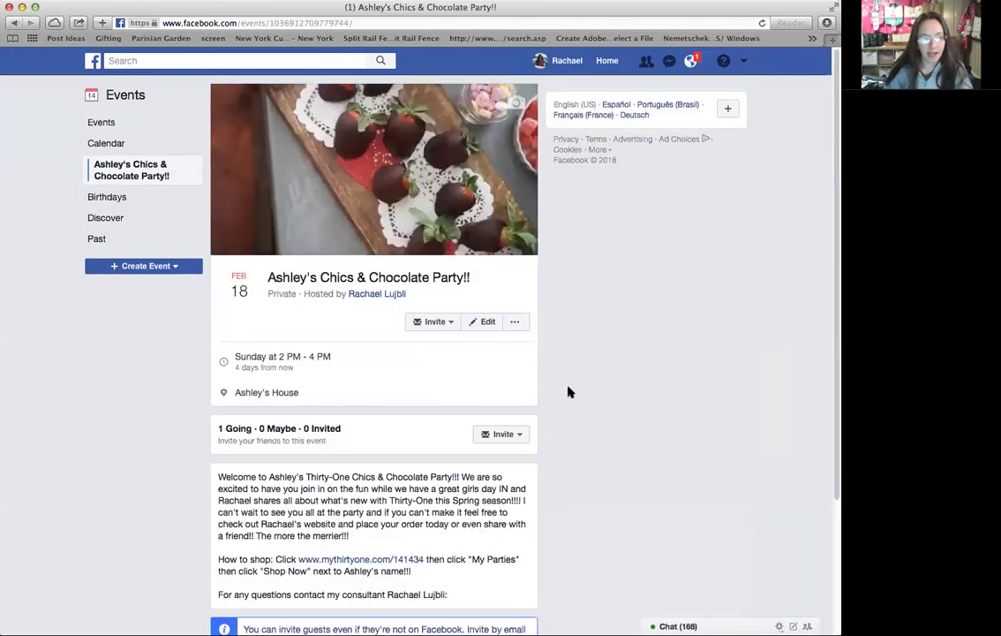
# Attach the 'How To Place Your Order' graphic from FB Party Graphics to a new event photo post
pyautogui.scroll(-4, 568, 392)
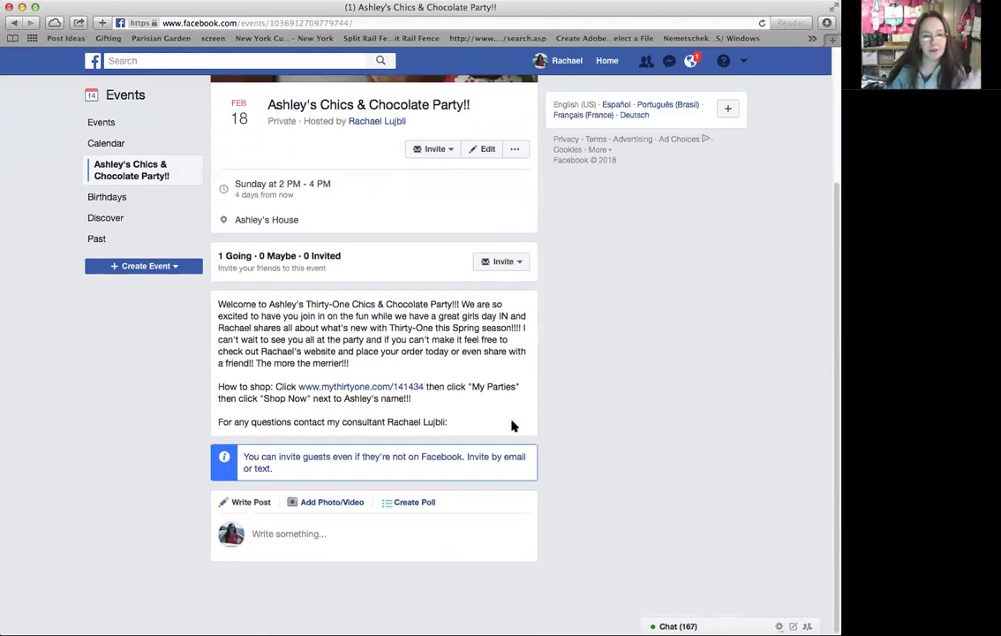
pyautogui.click(334, 505)
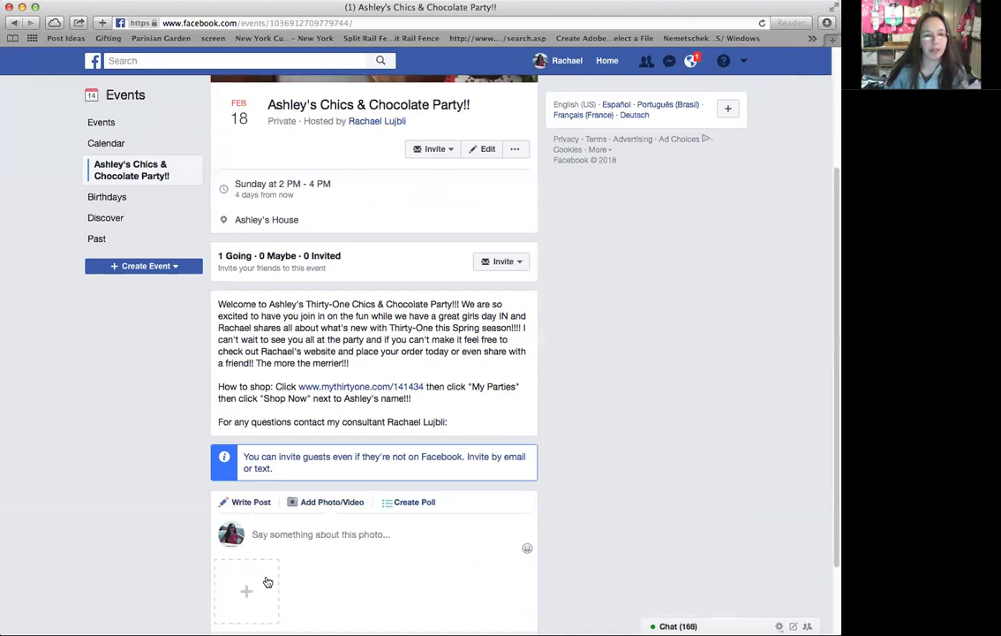
pyautogui.click(266, 581)
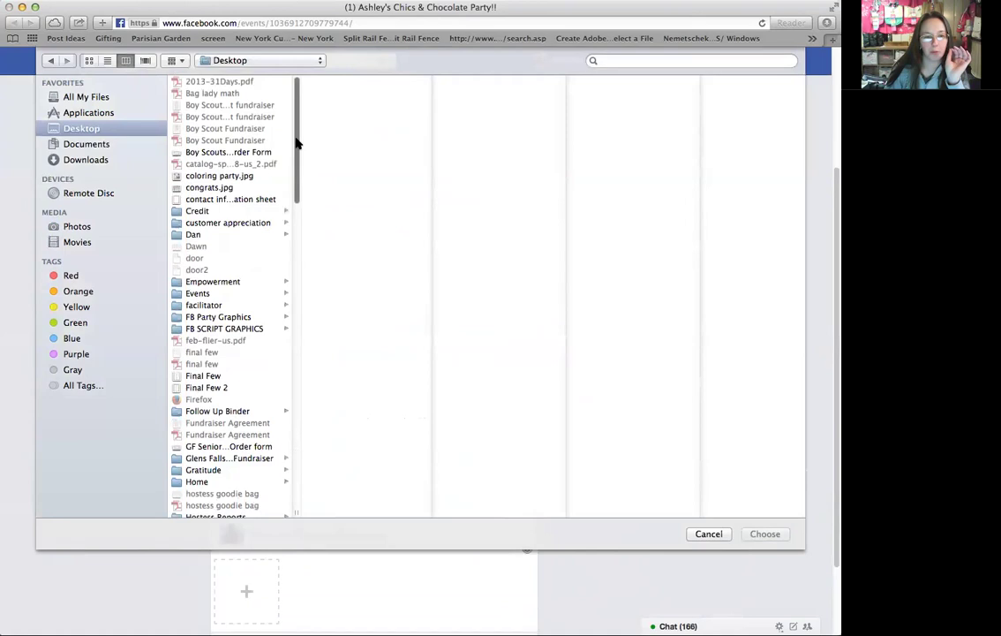
pyautogui.scroll(-2, 283, 168)
pyautogui.click(257, 290)
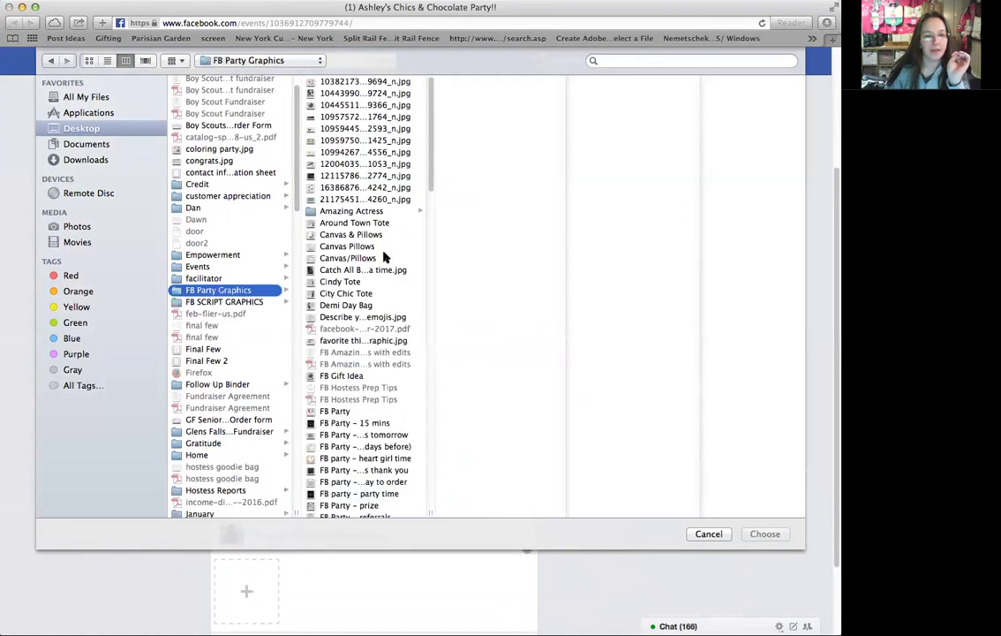
pyautogui.moveTo(432, 167); pyautogui.dragTo(431, 259)
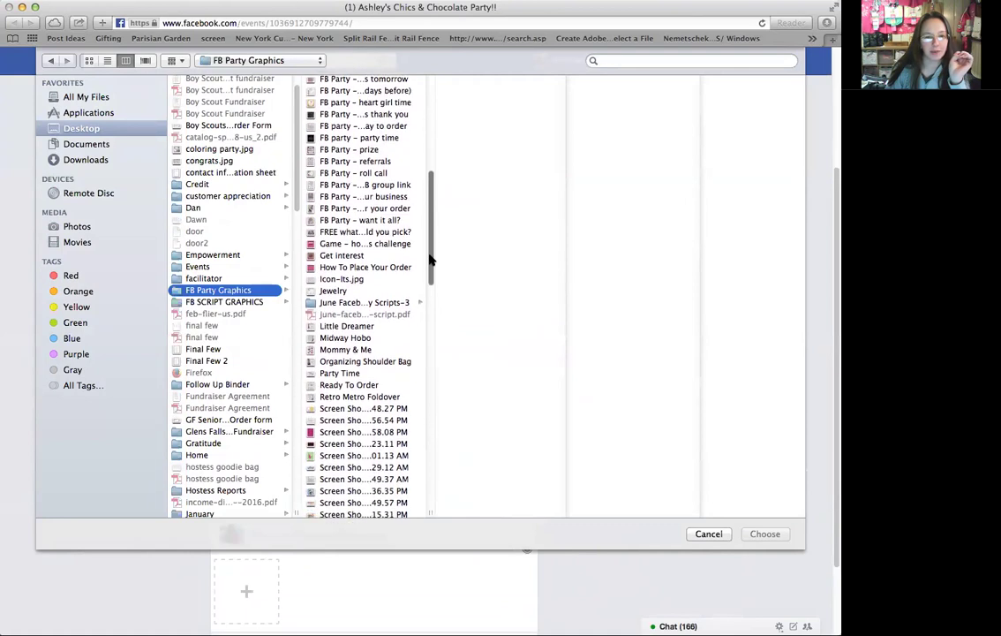
pyautogui.click(382, 267)
pyautogui.click(764, 534)
pyautogui.click(281, 527)
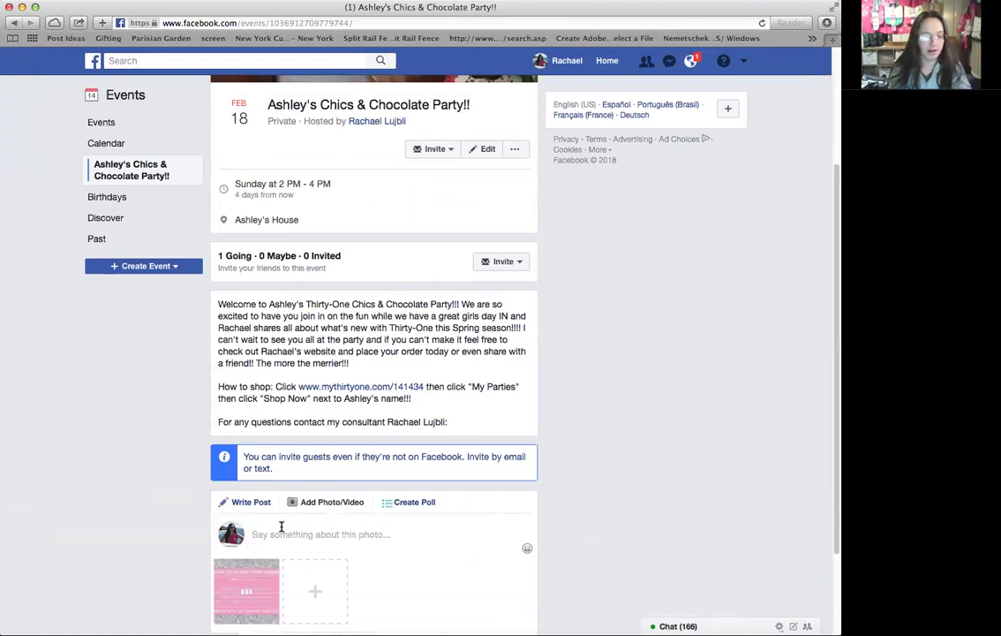
# Replace the draft 'Welcome to the party!!!!' caption with the pasted event description's welcome paragraph
pyautogui.write('Welcome to the ')
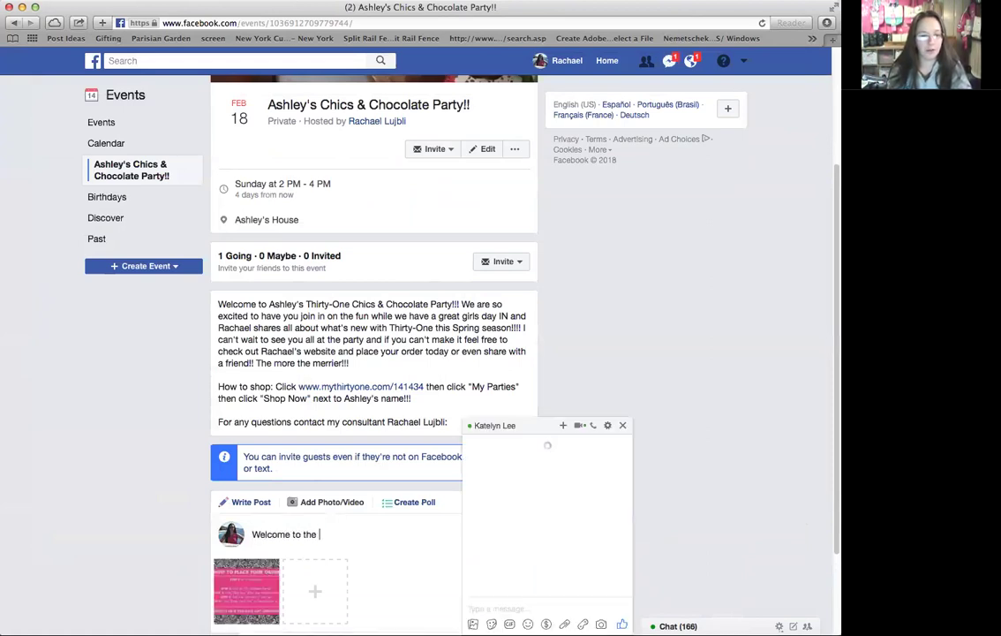
pyautogui.write('party!!!!')
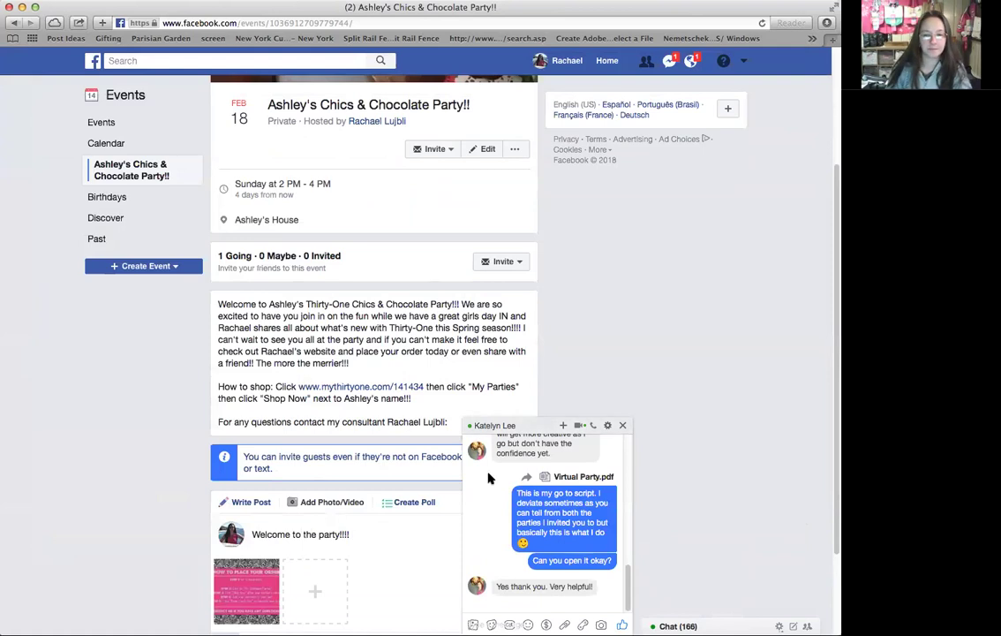
pyautogui.click(623, 425)
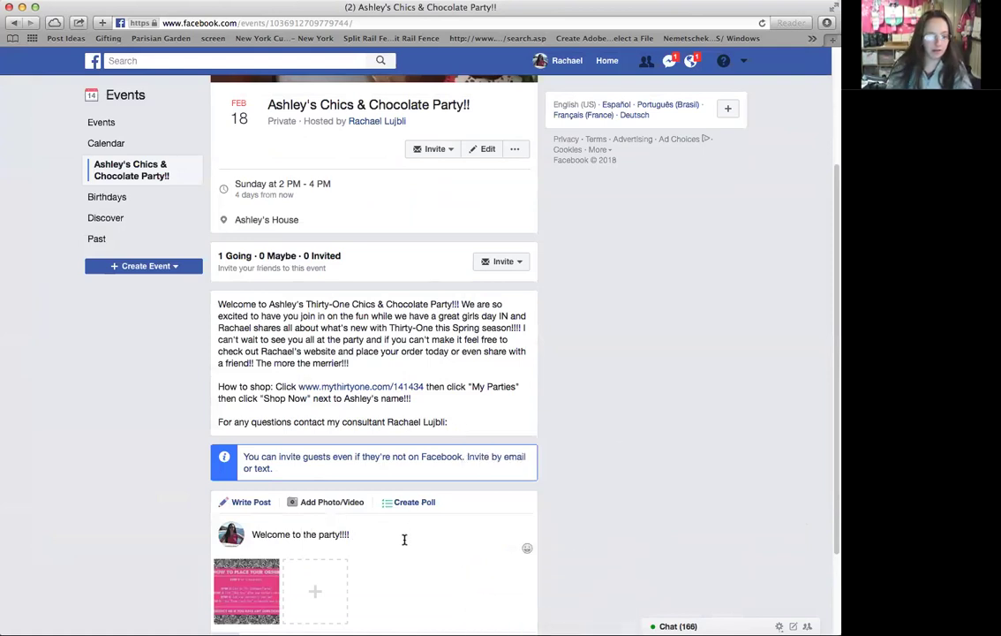
pyautogui.write("I can't wai")
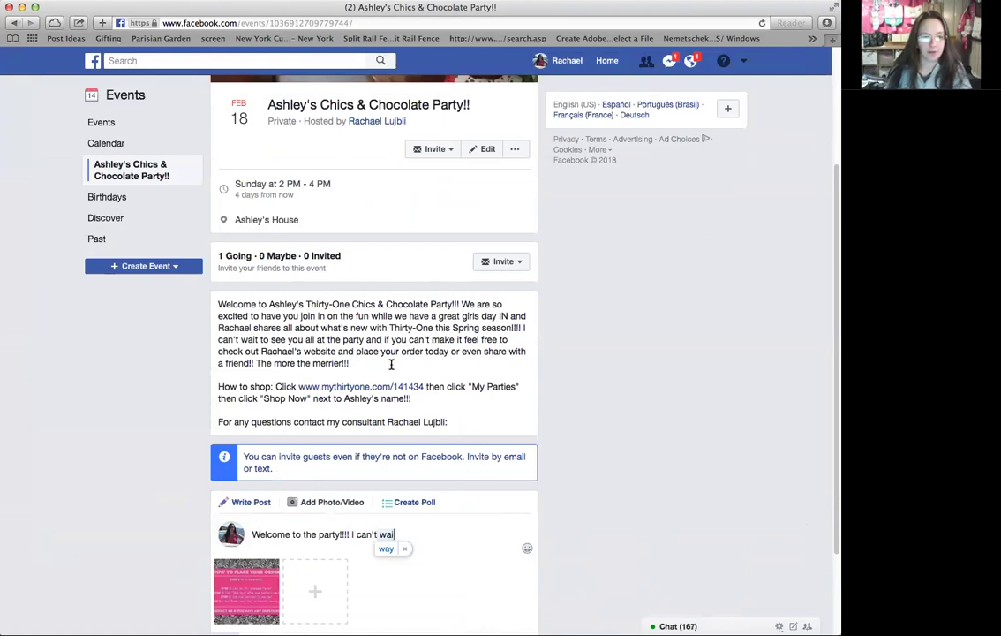
pyautogui.moveTo(221, 306); pyautogui.dragTo(364, 359)
pyautogui.press('super+c')
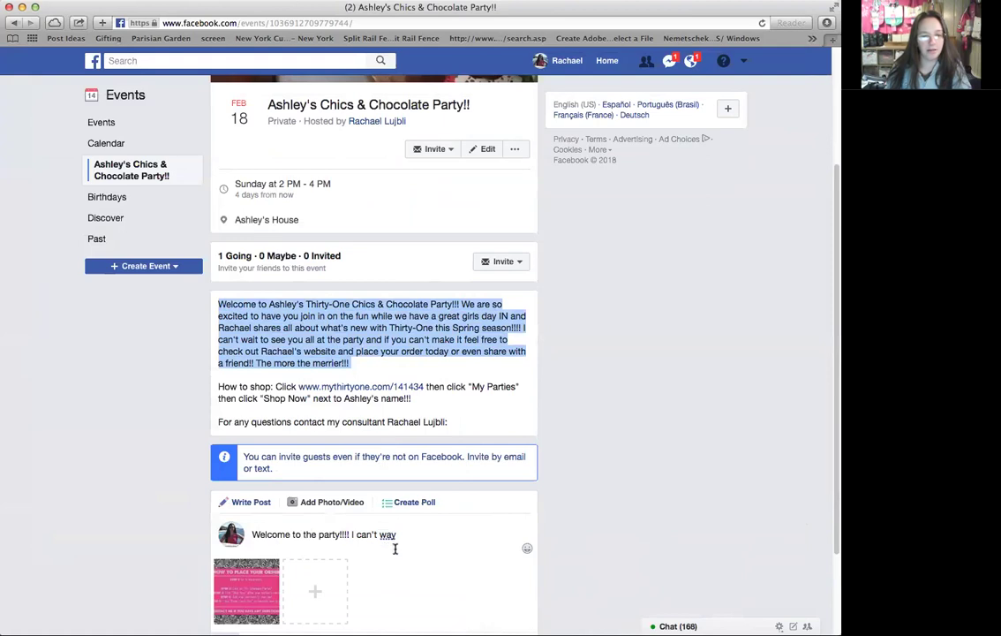
pyautogui.tripleClick(394, 534)
pyautogui.press('super+v')
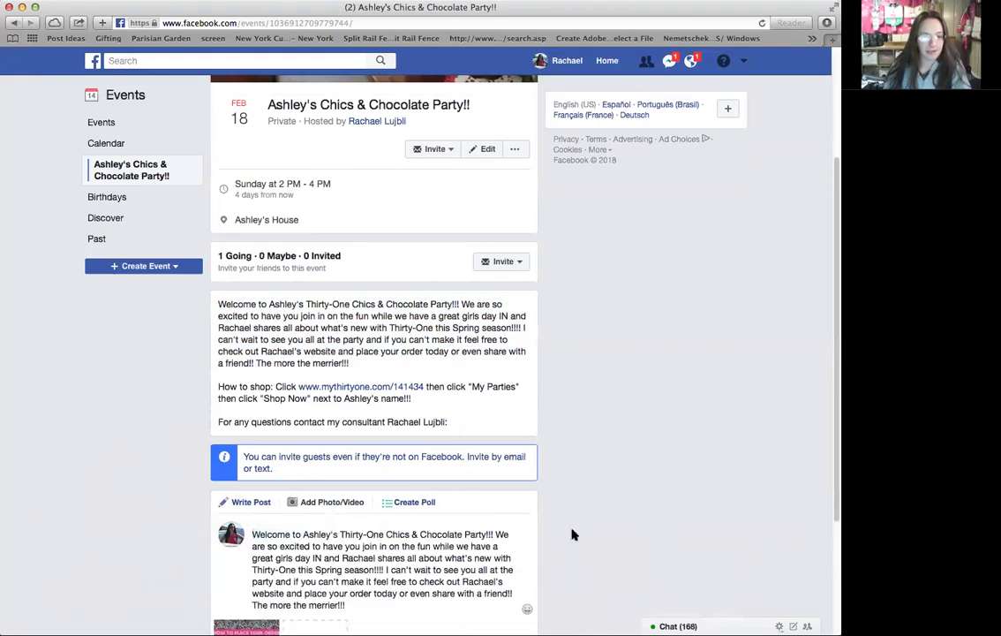
# Add a line pointing shoppers to the consultant's site with the pasted shopping link, and post it
pyautogui.scroll(-4, 576, 525)
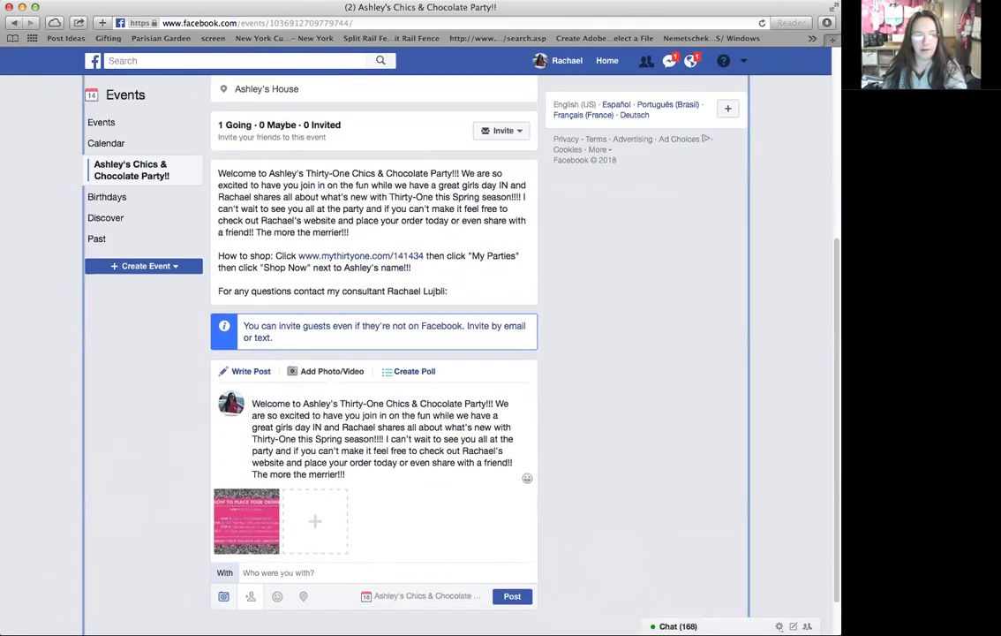
pyautogui.press('Return')
pyautogui.press('Return')
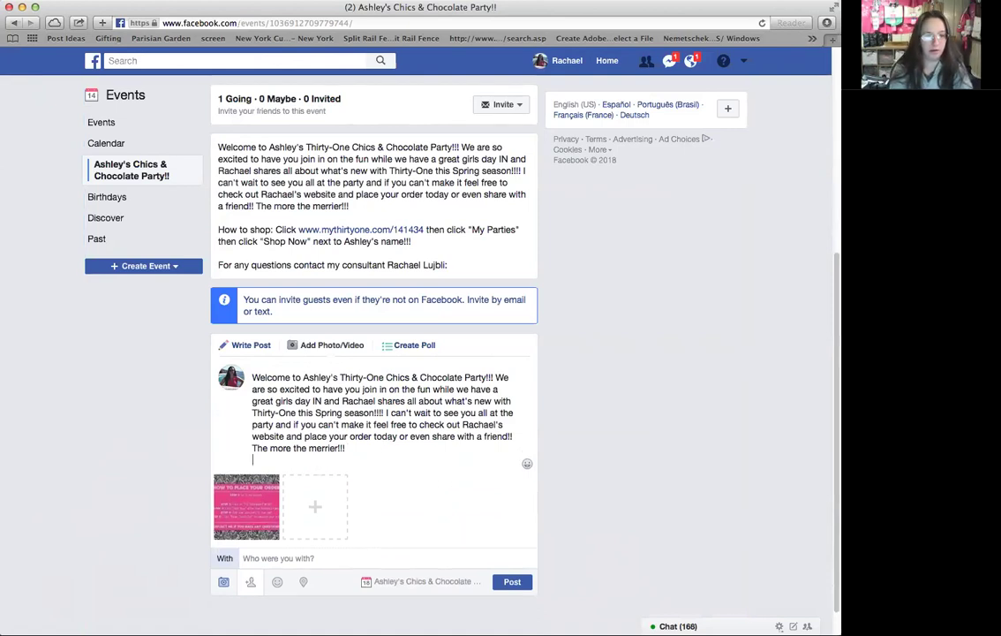
pyautogui.write("To shop if you can't make it visit")
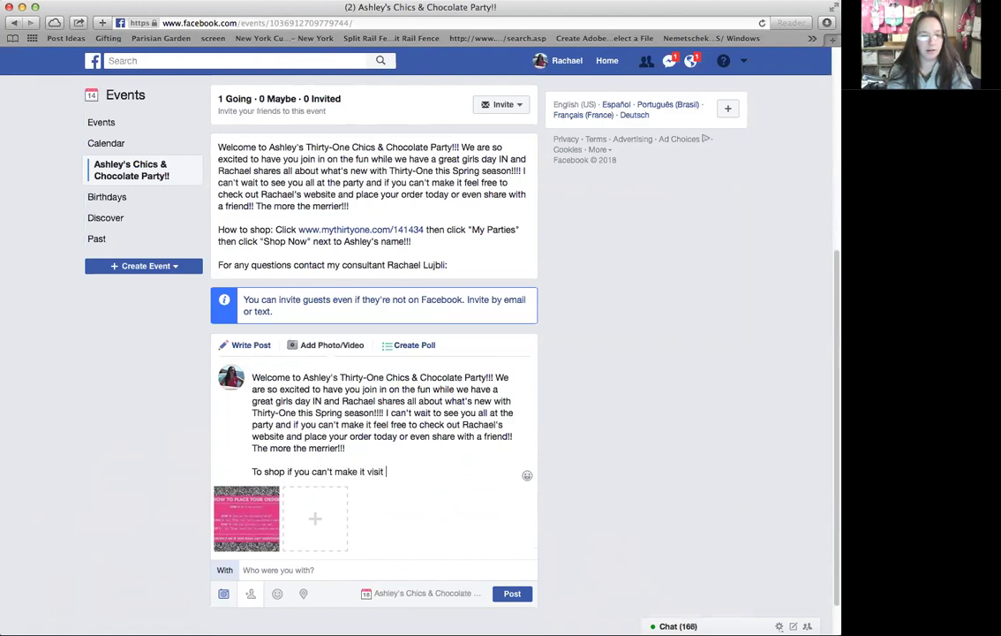
pyautogui.write(" Rachael's site")
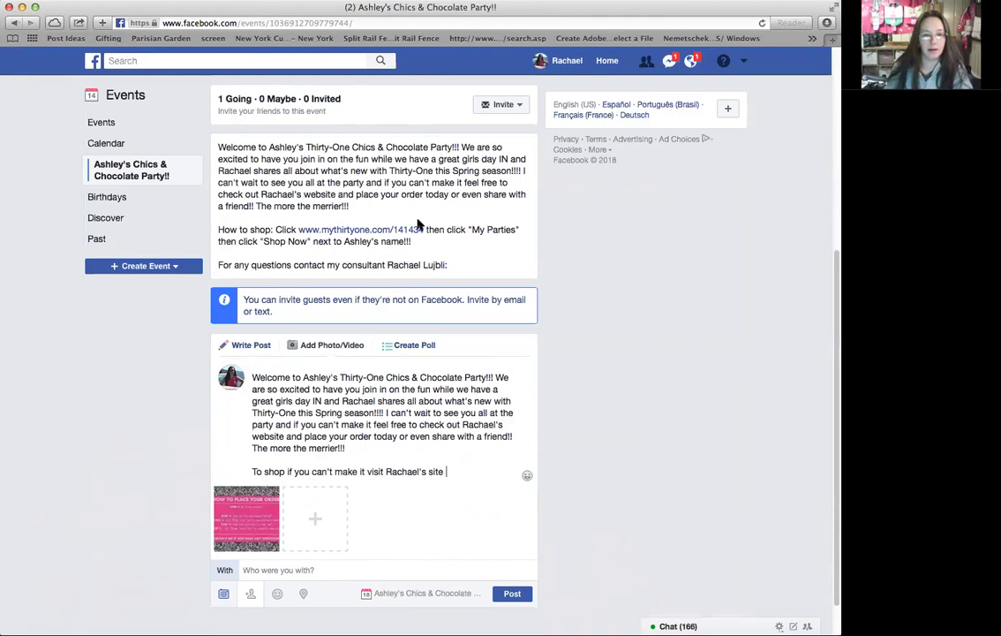
pyautogui.moveTo(425, 230); pyautogui.dragTo(301, 228)
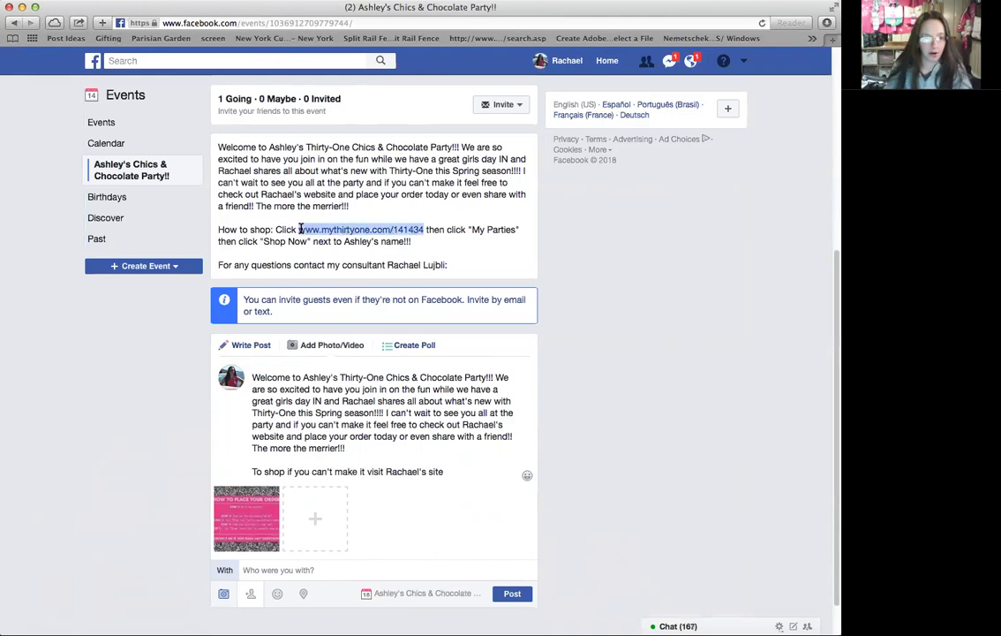
pyautogui.click(465, 466)
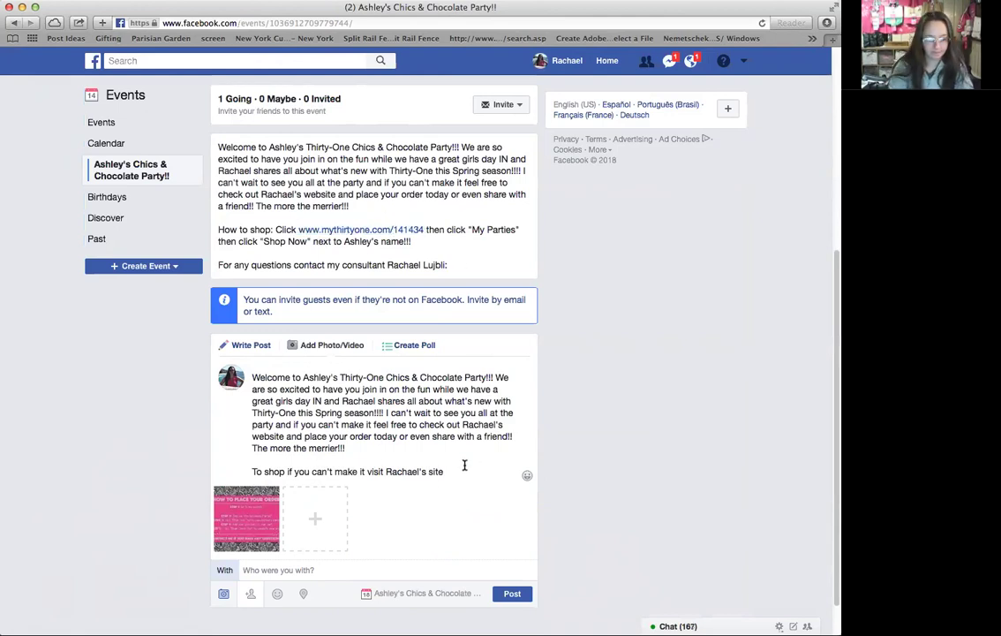
pyautogui.write(':')
pyautogui.write('www.mythirtyone.com/141434')
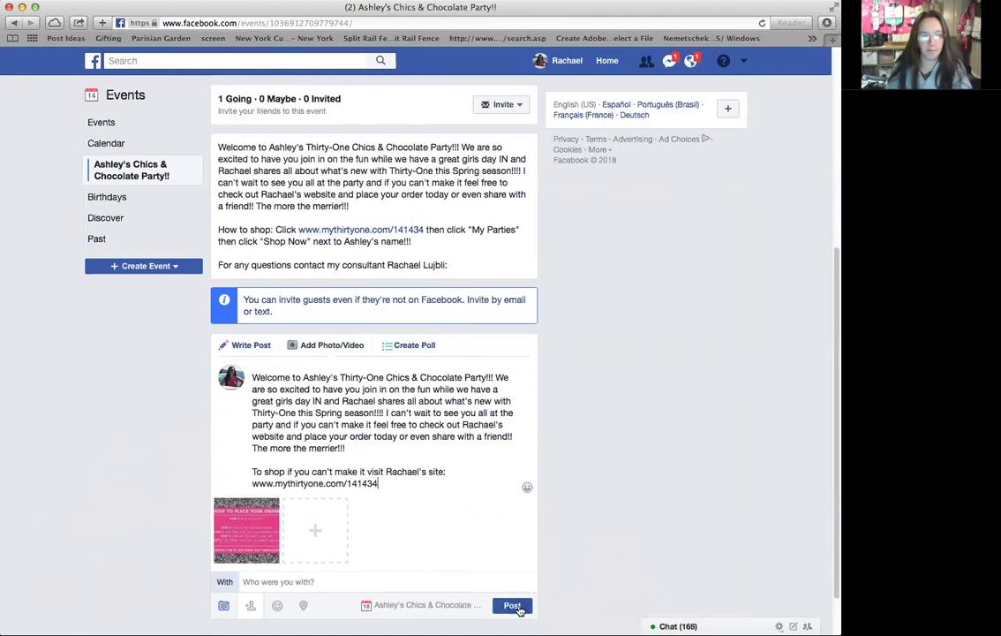
pyautogui.click(516, 606)
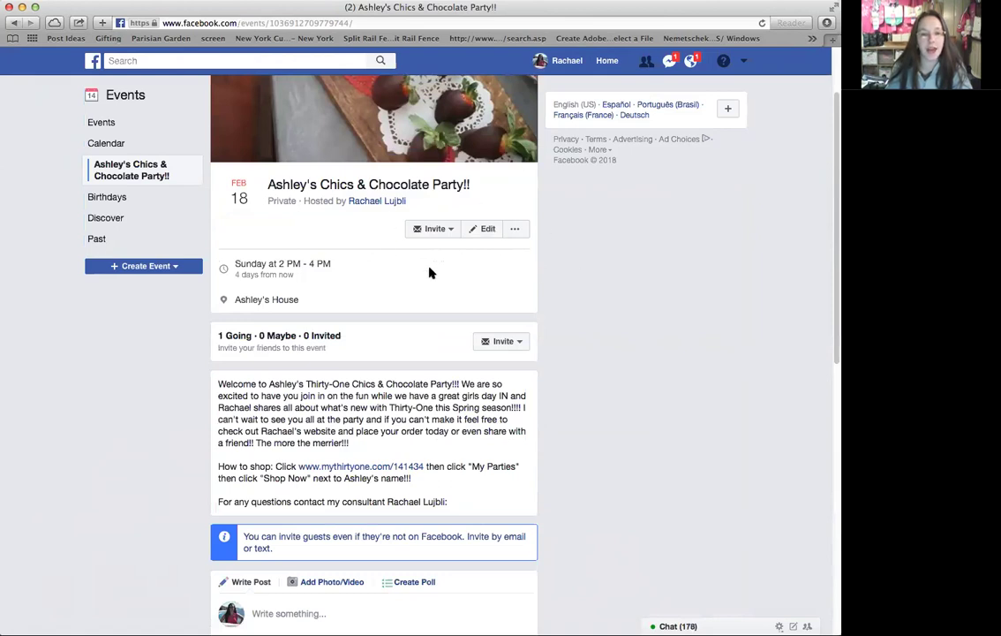
# In the event's edit form, leave the co-host search empty and save the details unchanged
pyautogui.click(477, 231)
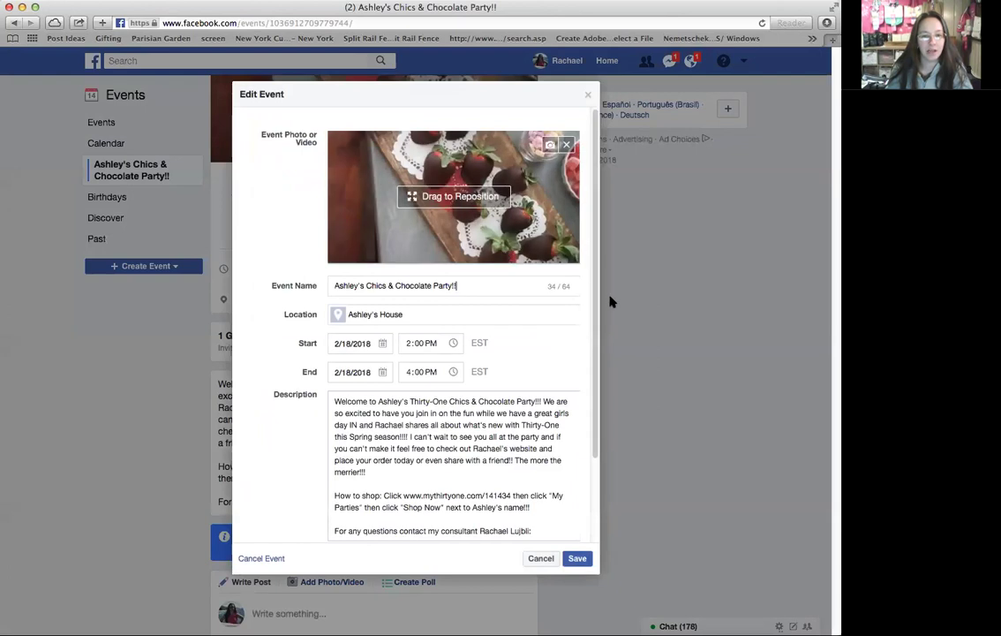
pyautogui.scroll(-3, 594, 353)
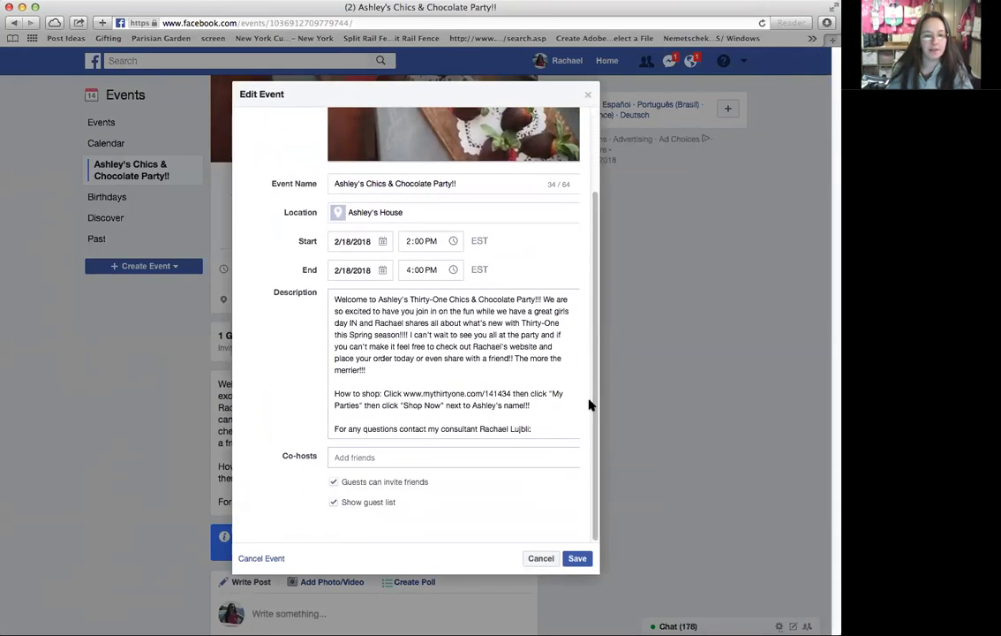
pyautogui.click(353, 456)
pyautogui.write('Ashley')
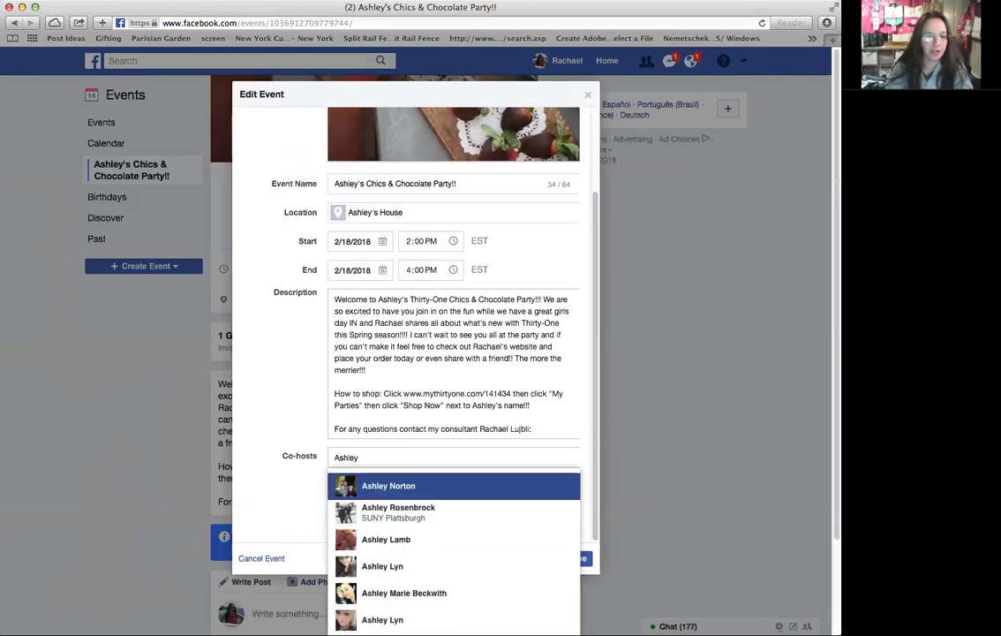
pyautogui.press('BackSpace')
pyautogui.press('BackSpace')
pyautogui.press('BackSpace')
pyautogui.press('BackSpace')
pyautogui.press('BackSpace')
pyautogui.press('BackSpace')
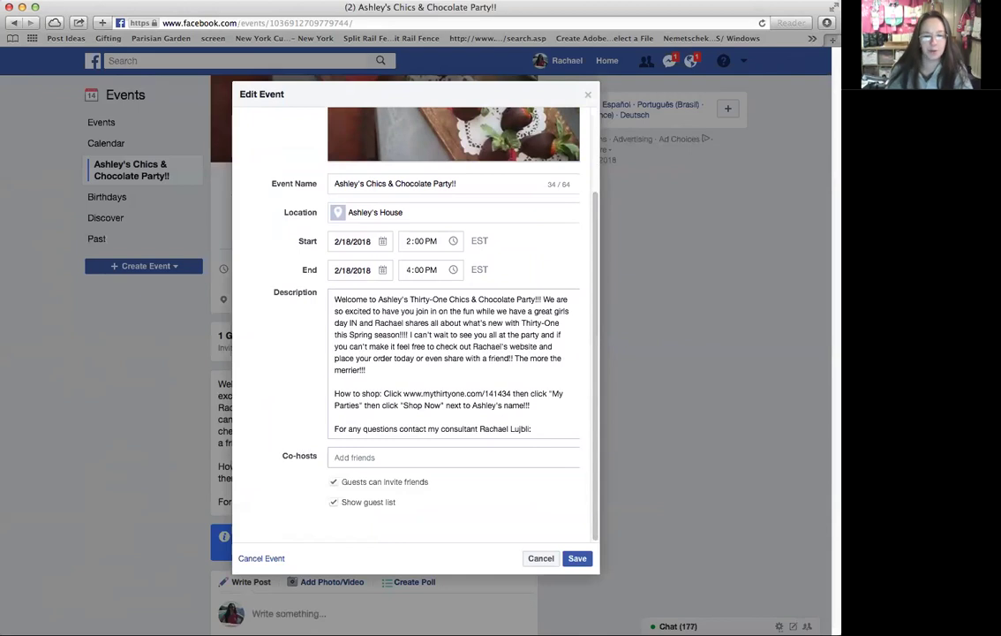
pyautogui.click(578, 559)
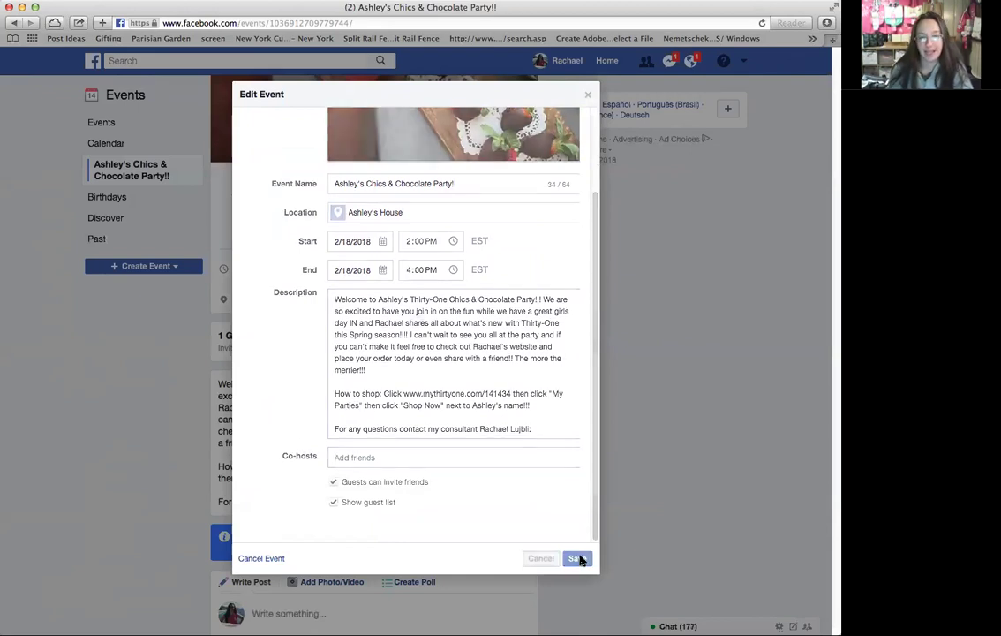
# Sign in to Thirty-One Today with the consultant ID and password
pyautogui.scroll(-10, 512, 443)
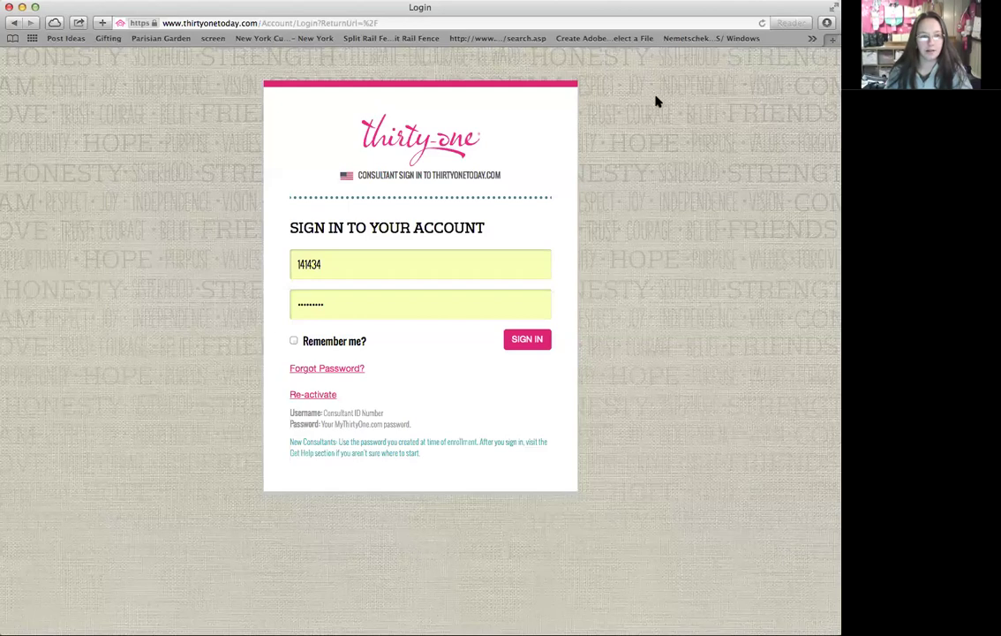
pyautogui.moveTo(639, 92); pyautogui.dragTo(654, 60)
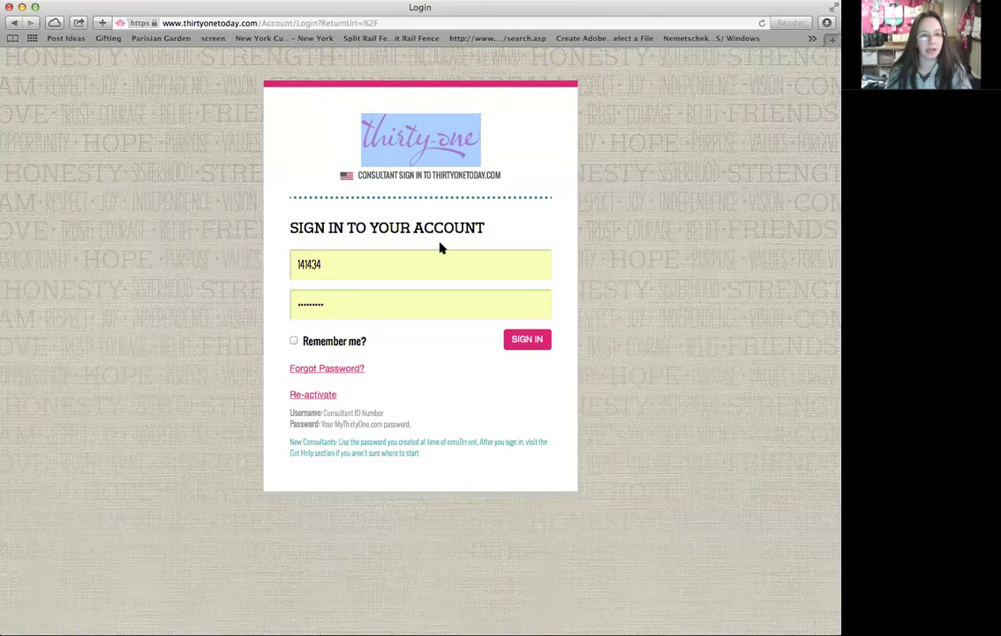
pyautogui.click(528, 341)
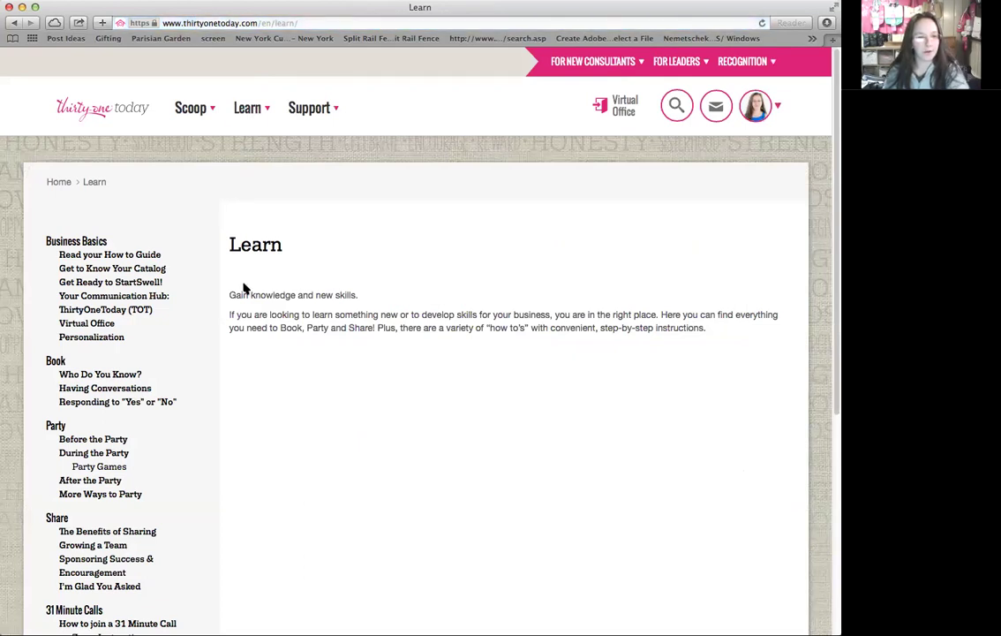
# Browse the Business Basics call recordings, then return to the main Learn page
pyautogui.scroll(-5, 245, 289)
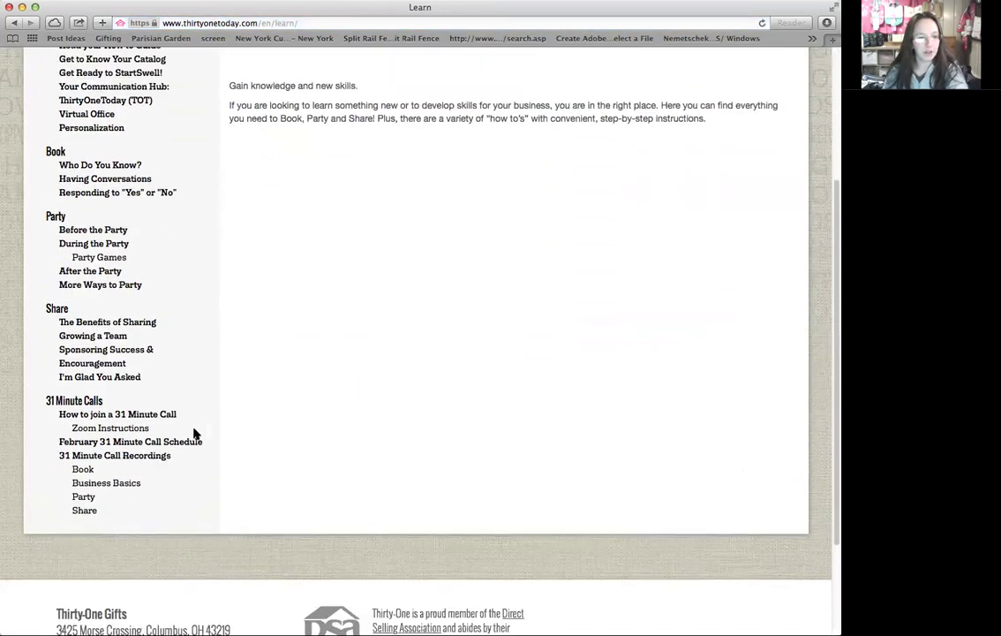
pyautogui.click(116, 484)
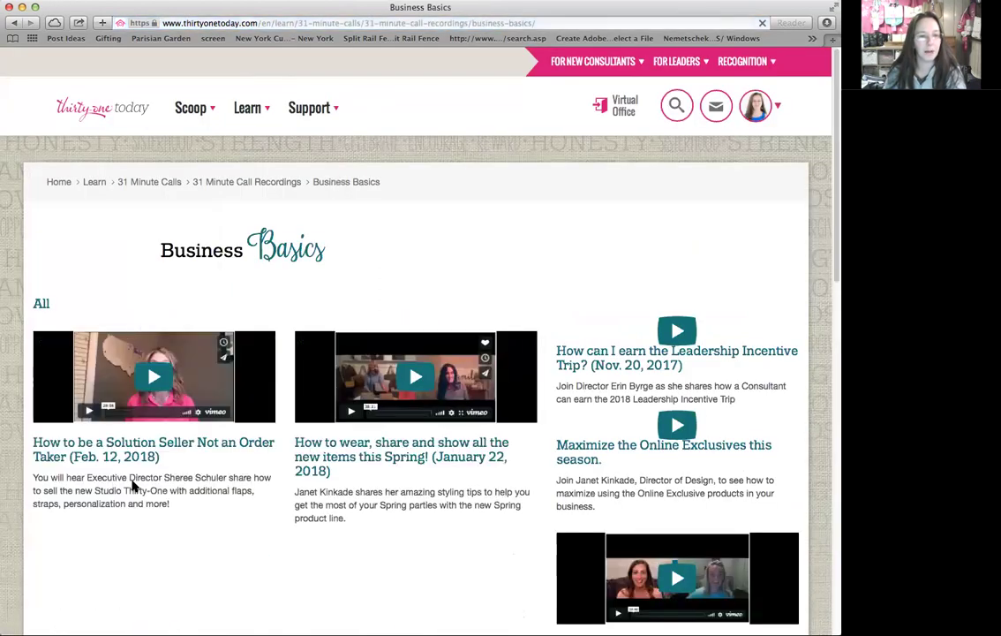
pyautogui.scroll(-5, 415, 354)
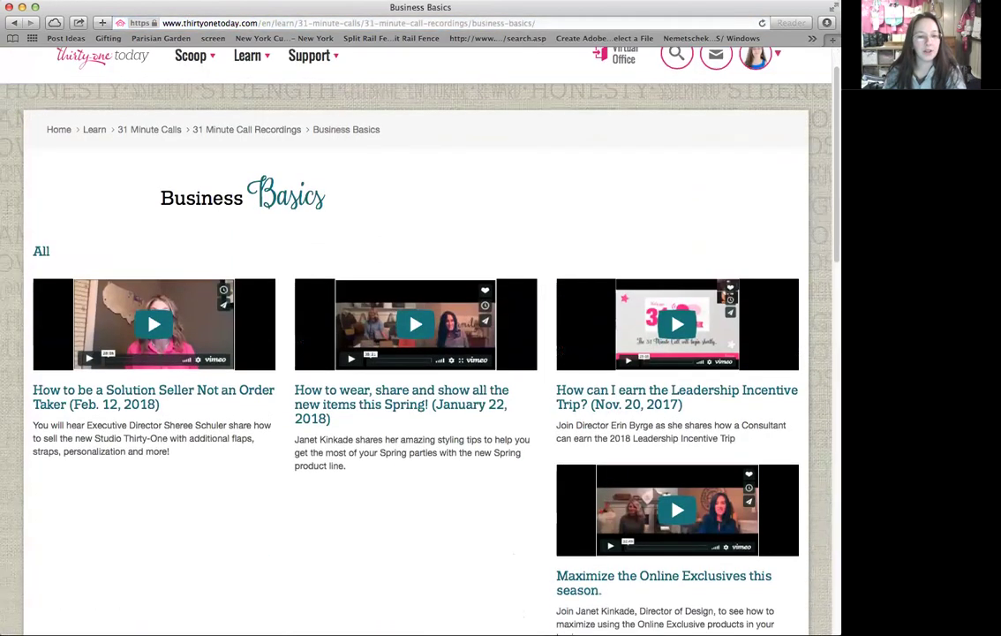
pyautogui.scroll(-12, 416, 336)
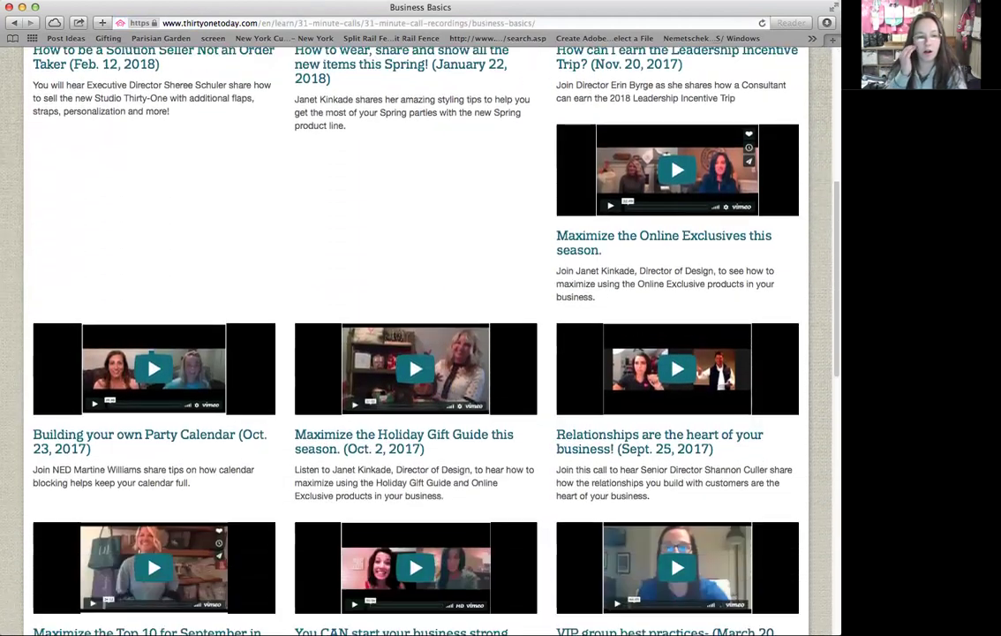
pyautogui.scroll(-5, 265, 398)
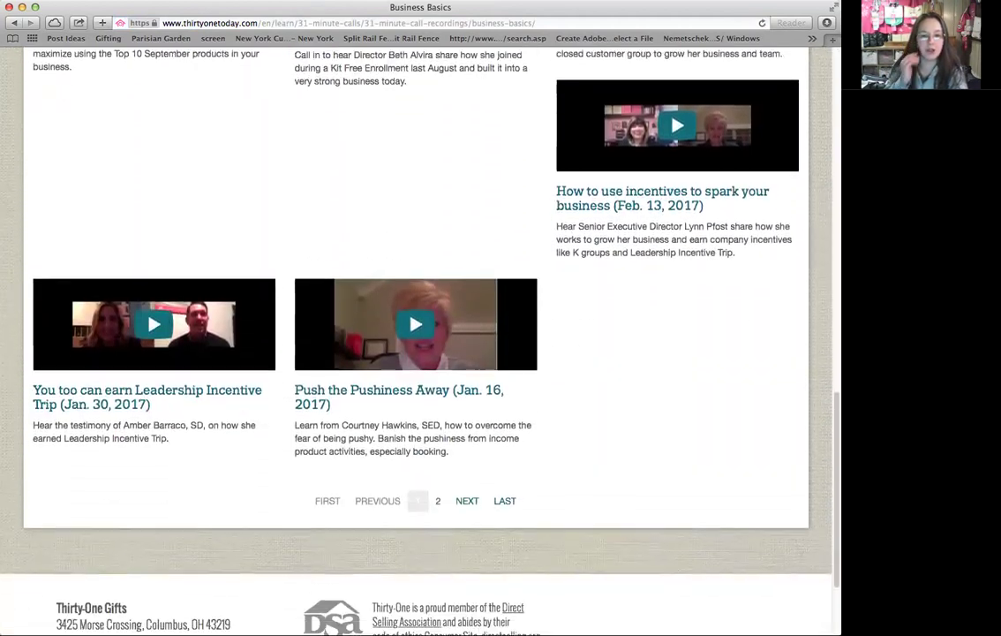
pyautogui.scroll(12, 264, 399)
pyautogui.scroll(10, 264, 398)
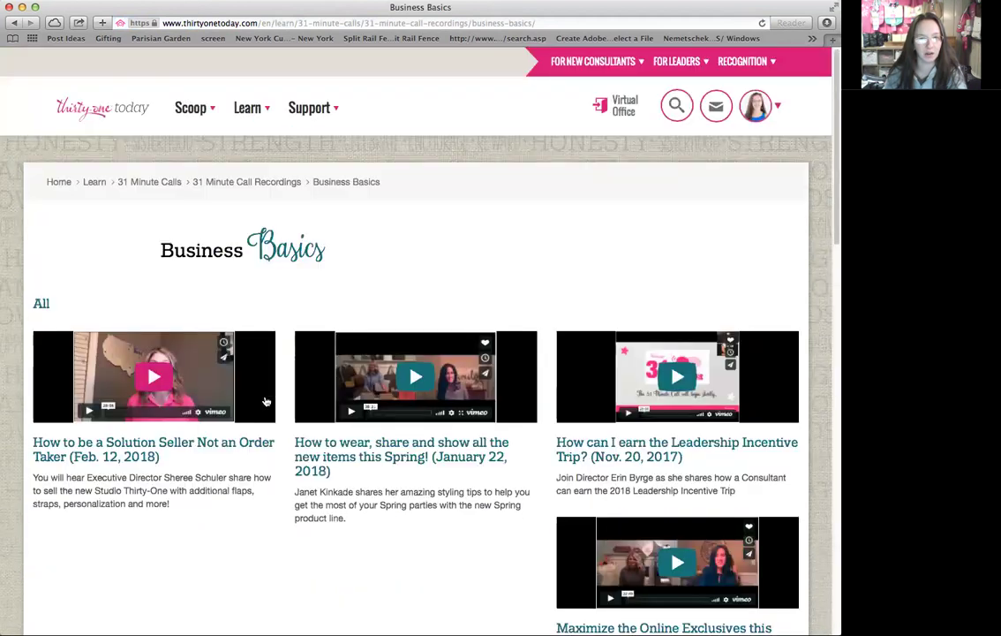
pyautogui.click(247, 108)
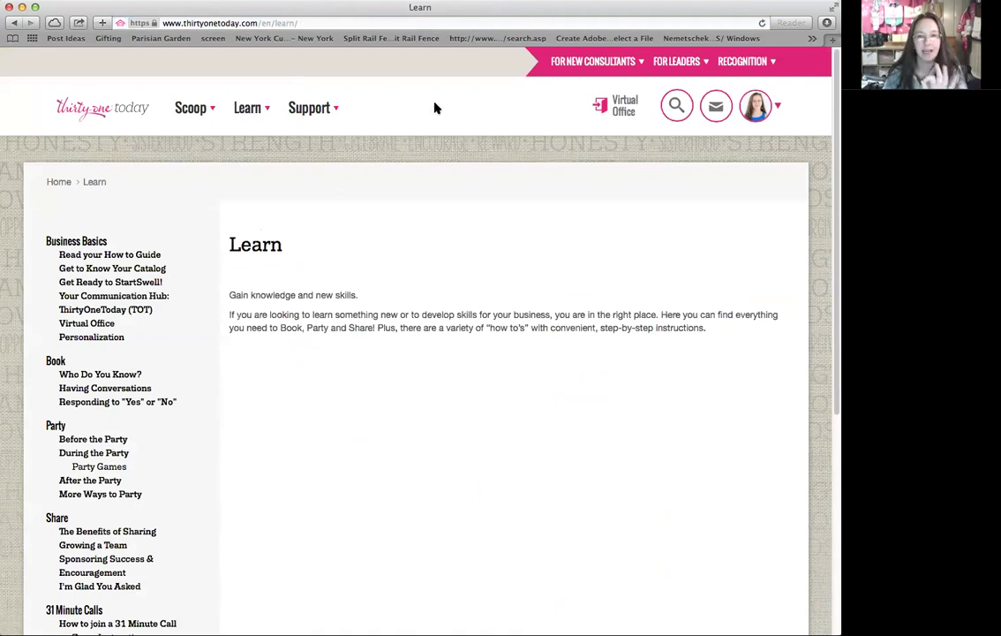
# Read through the For New Consultants steps and FAQs, then select the Virtual Office link
pyautogui.click(597, 65)
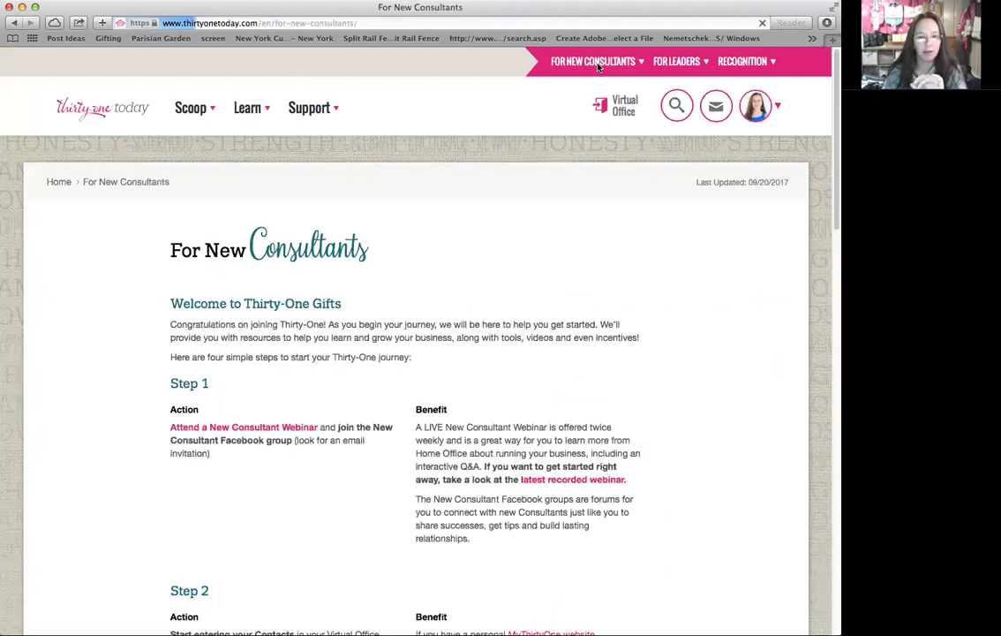
pyautogui.scroll(-5, 597, 65)
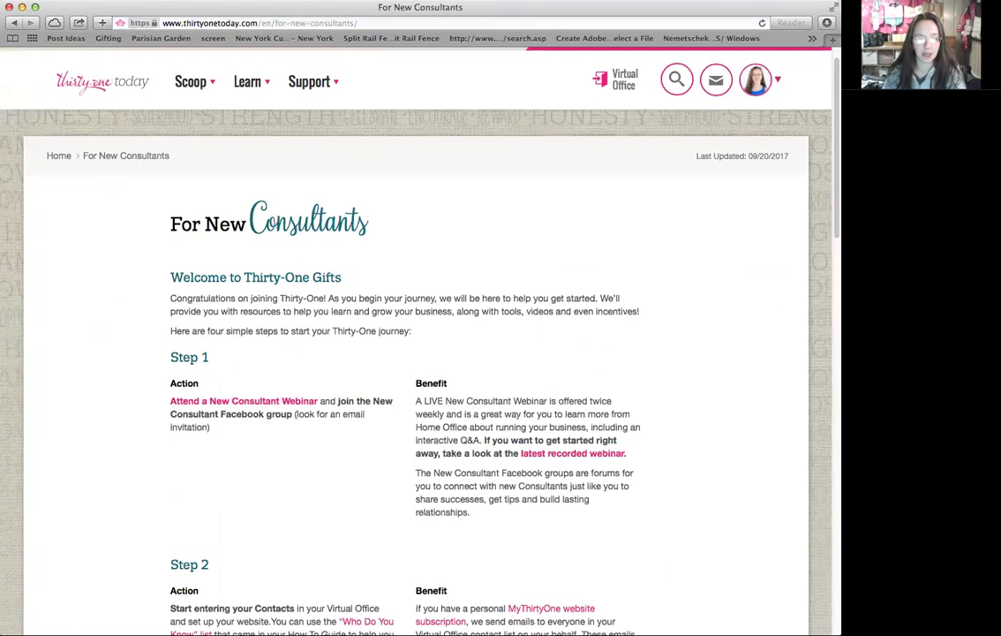
pyautogui.scroll(-5, 447, 336)
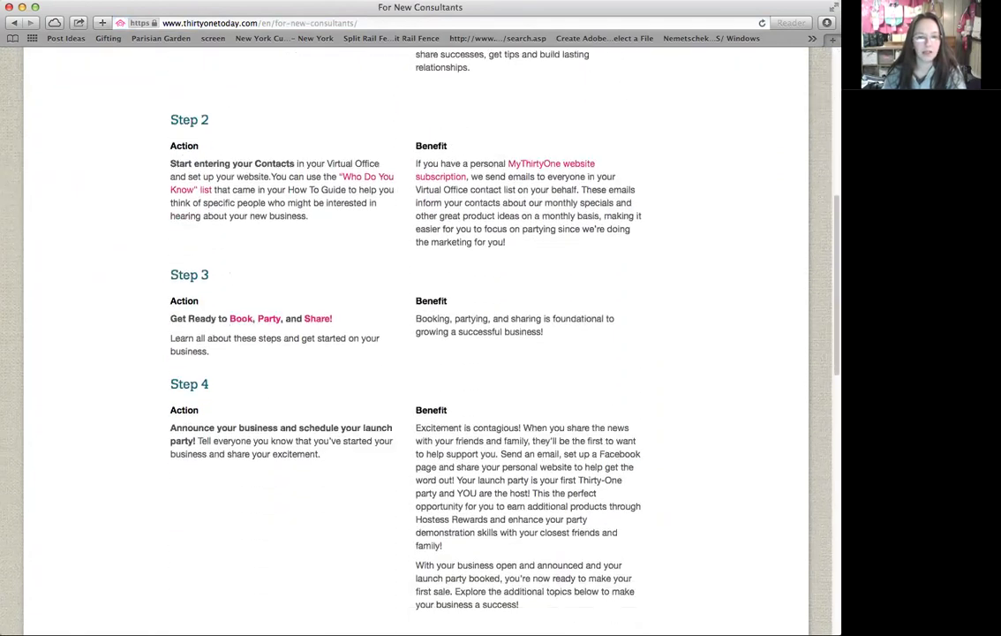
pyautogui.scroll(-5, 447, 335)
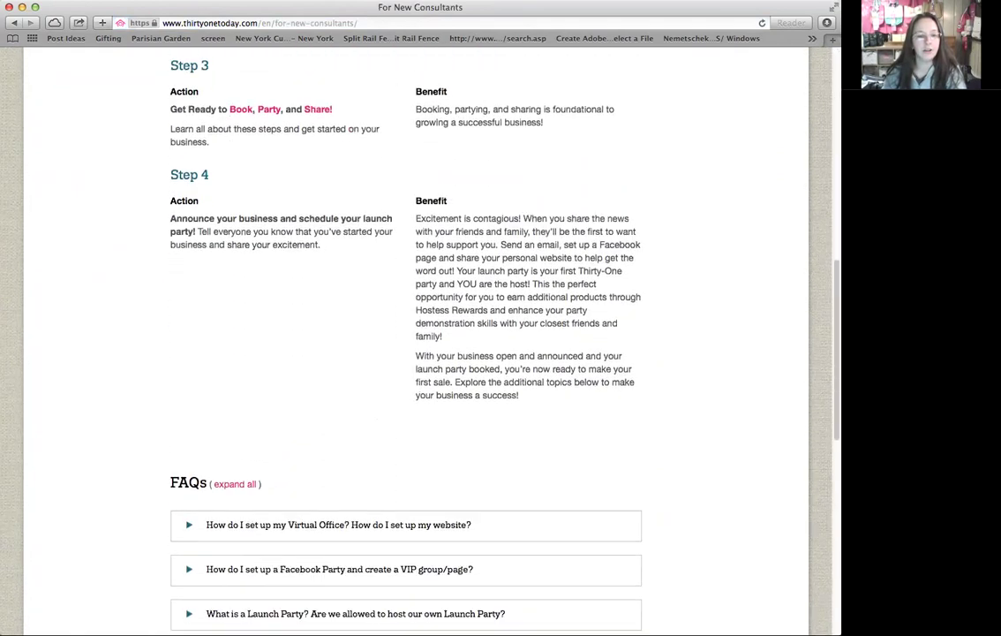
pyautogui.scroll(-2, 371, 343)
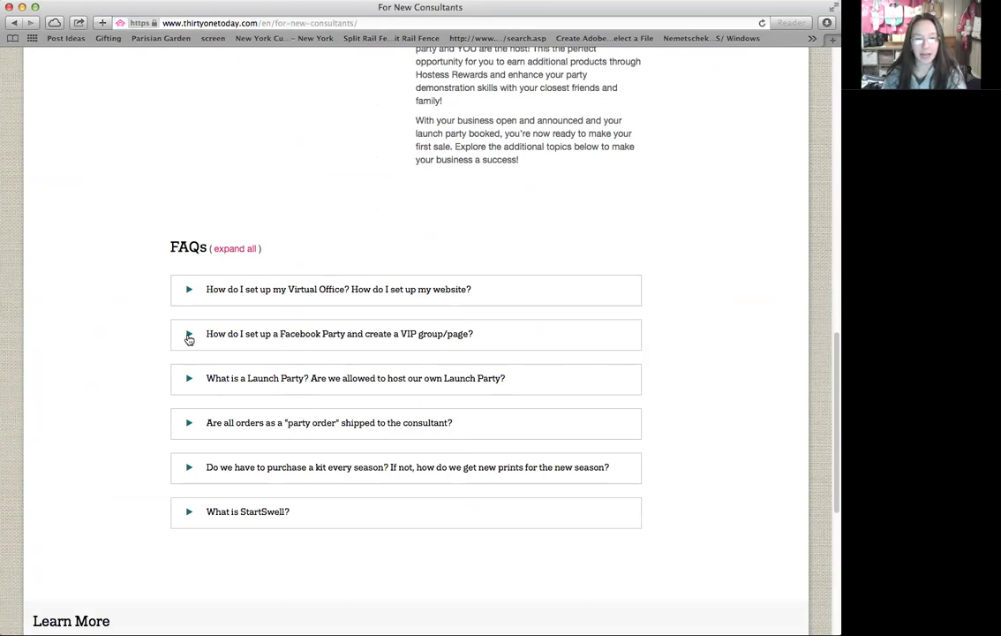
pyautogui.scroll(15, 652, 309)
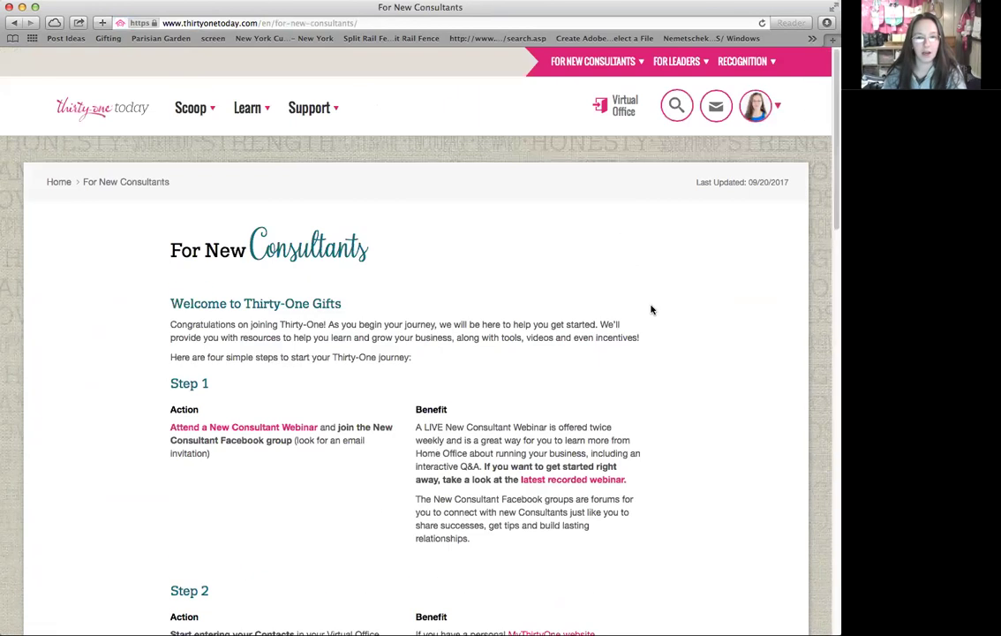
pyautogui.click(622, 104)
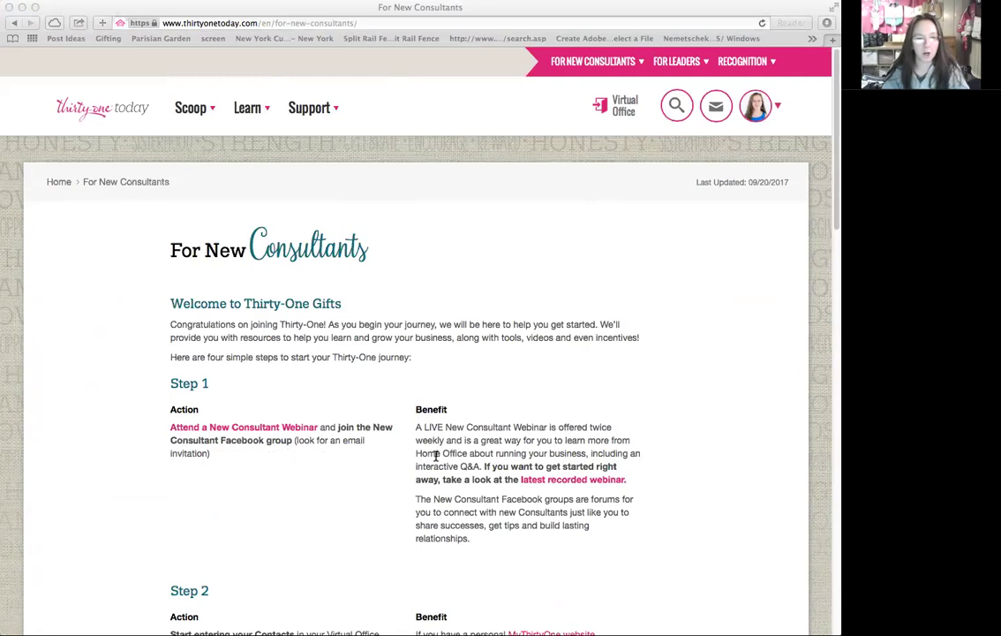
# Copy the link's address from Thirty-One Today
pyautogui.rightClick(488, 459)
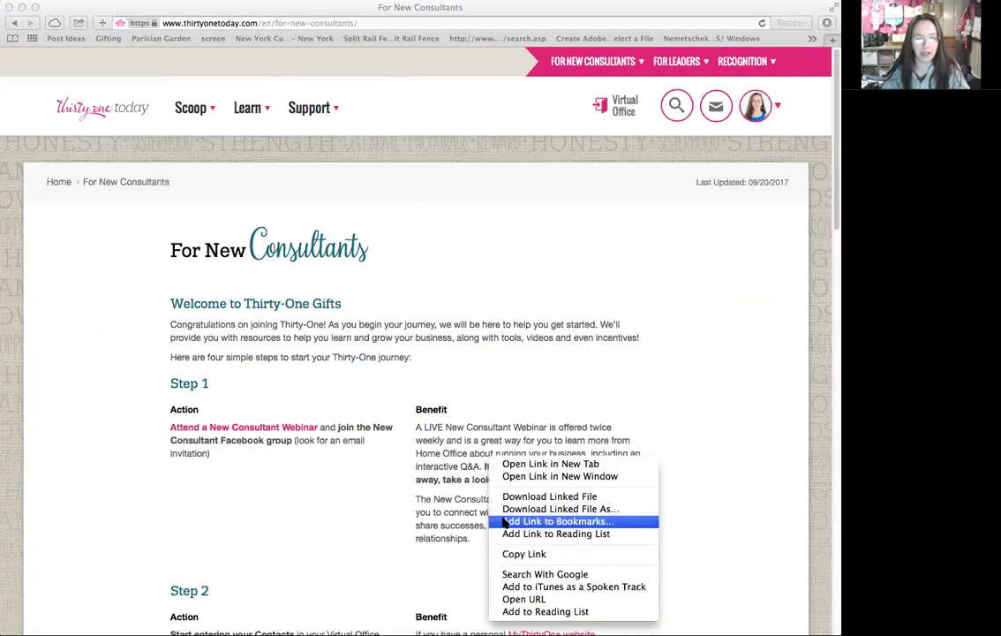
pyautogui.click(525, 554)
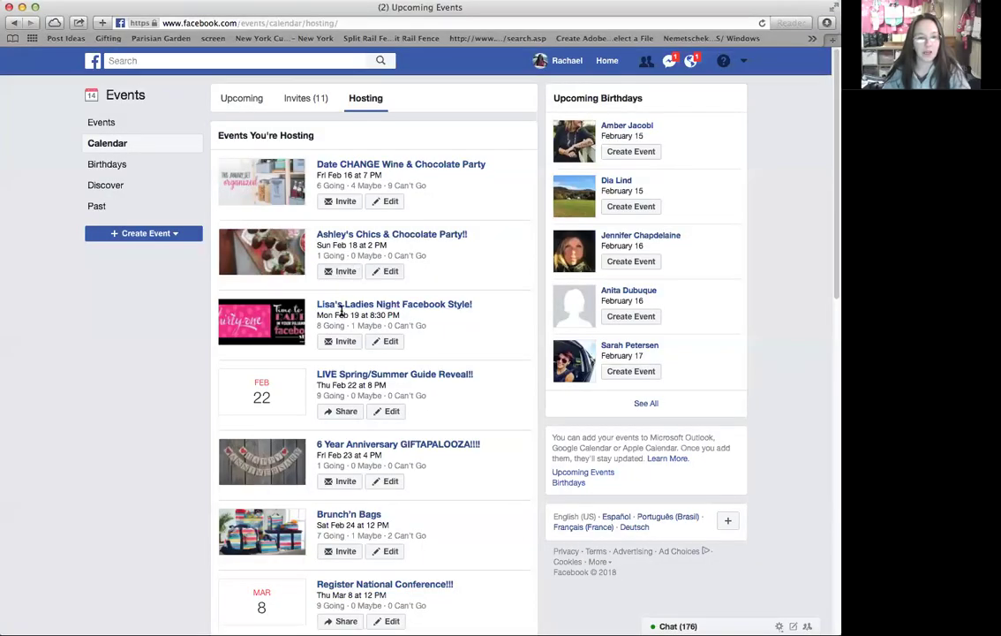
# Post the copied mythirtyone party link on Ashley's Chics & Chocolate Party!! under a 'How to shop' heading
pyautogui.click(367, 234)
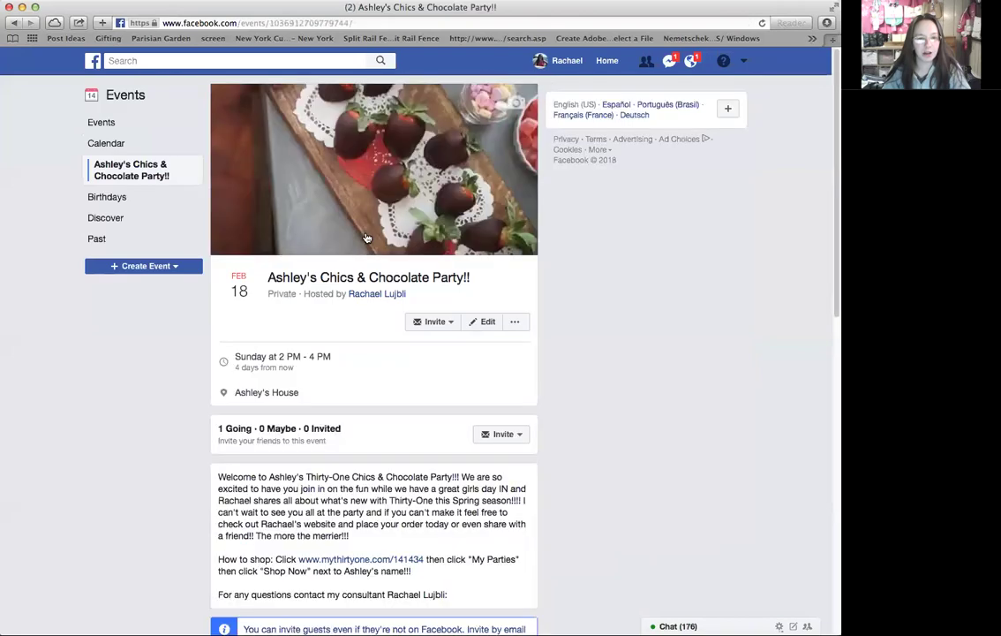
pyautogui.scroll(-5, 446, 375)
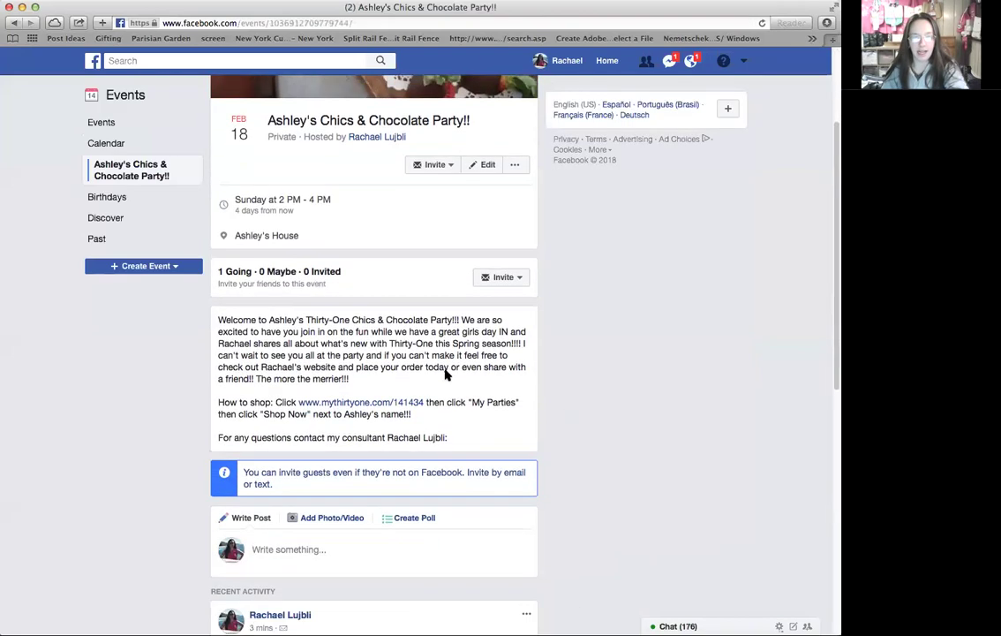
pyautogui.scroll(-7, 320, 309)
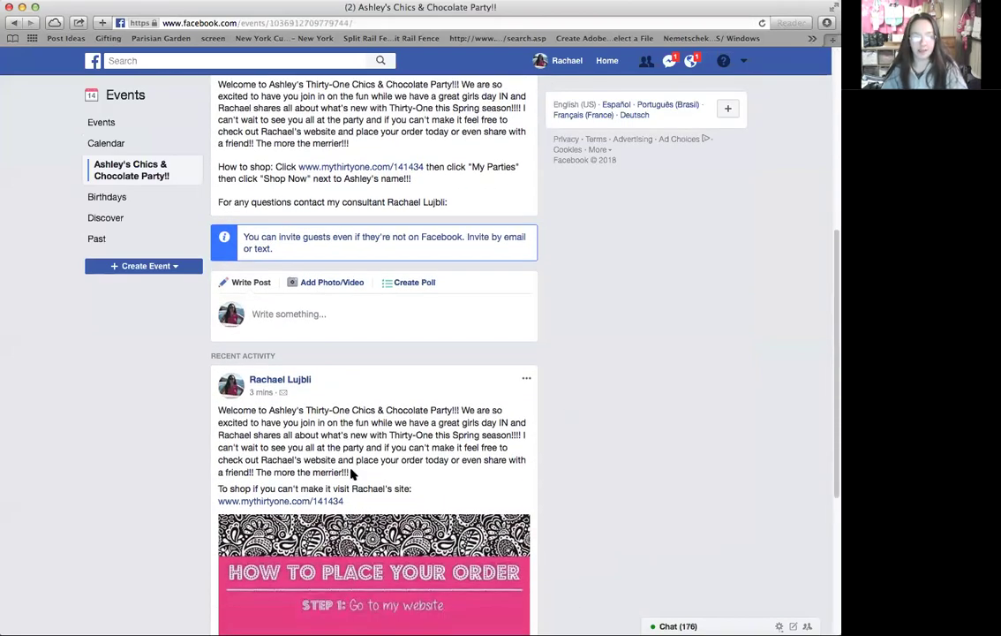
pyautogui.click(337, 318)
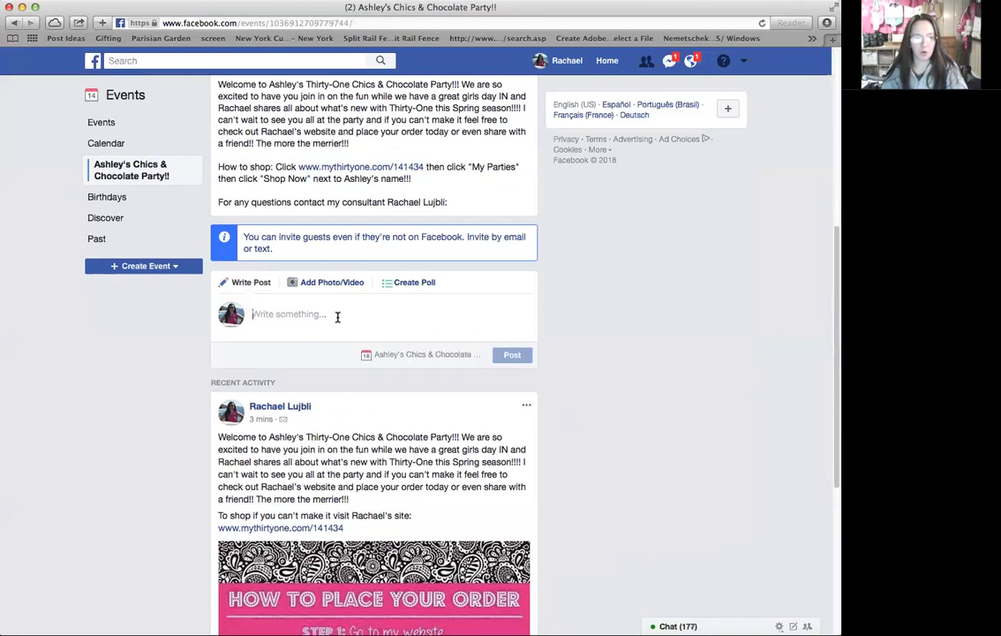
pyautogui.press('super+v')
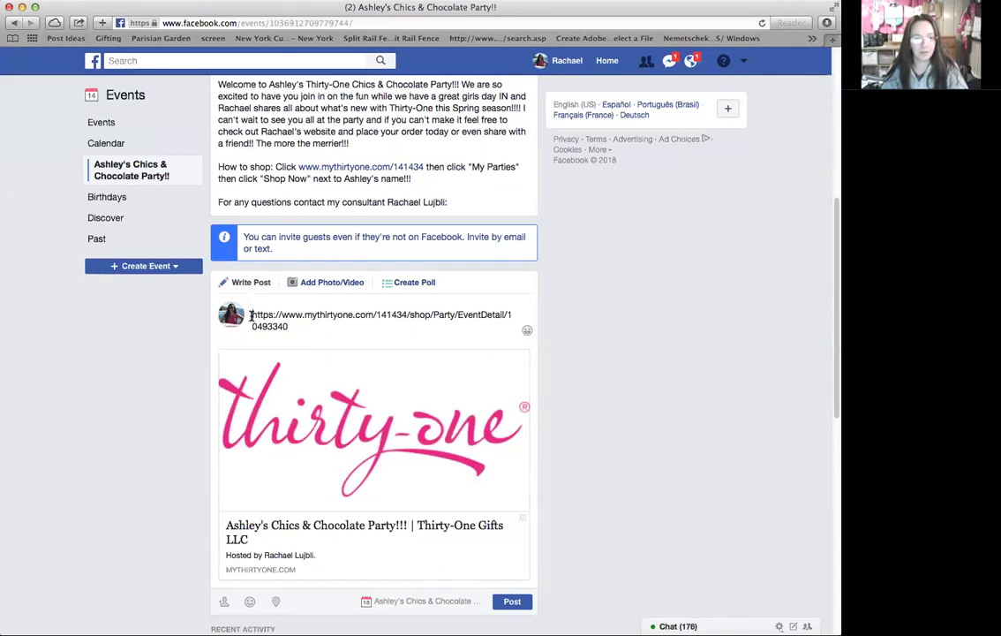
pyautogui.click(252, 317)
pyautogui.press('Return')
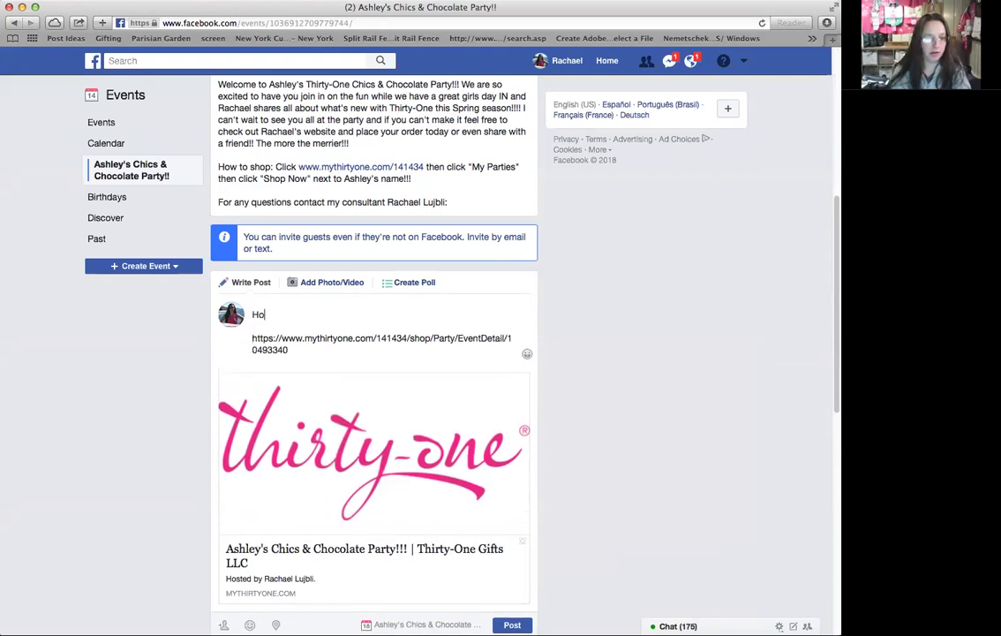
pyautogui.write('How to shop!!')
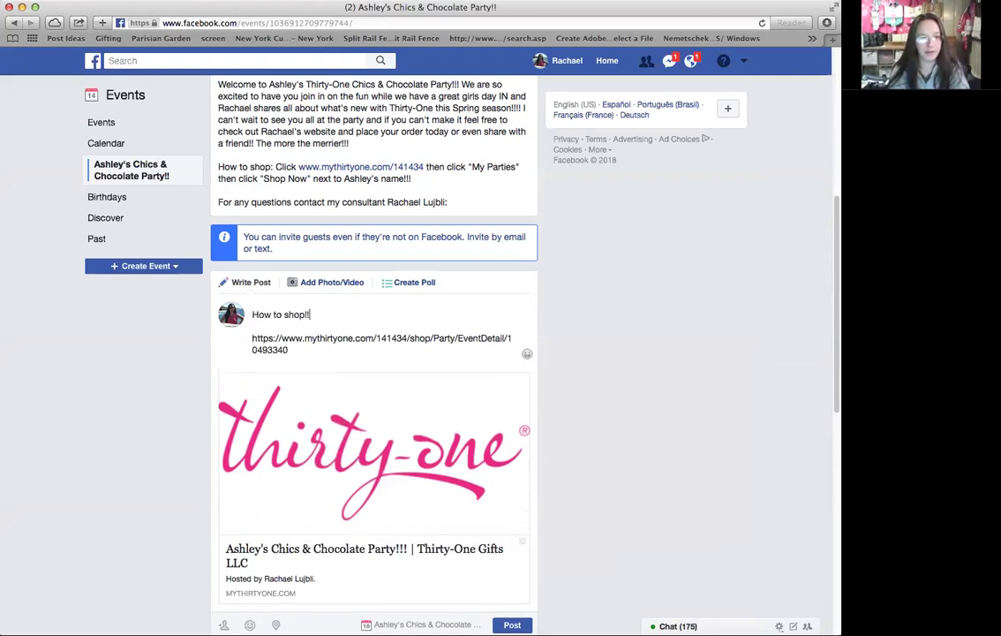
pyautogui.scroll(-2, 550, 415)
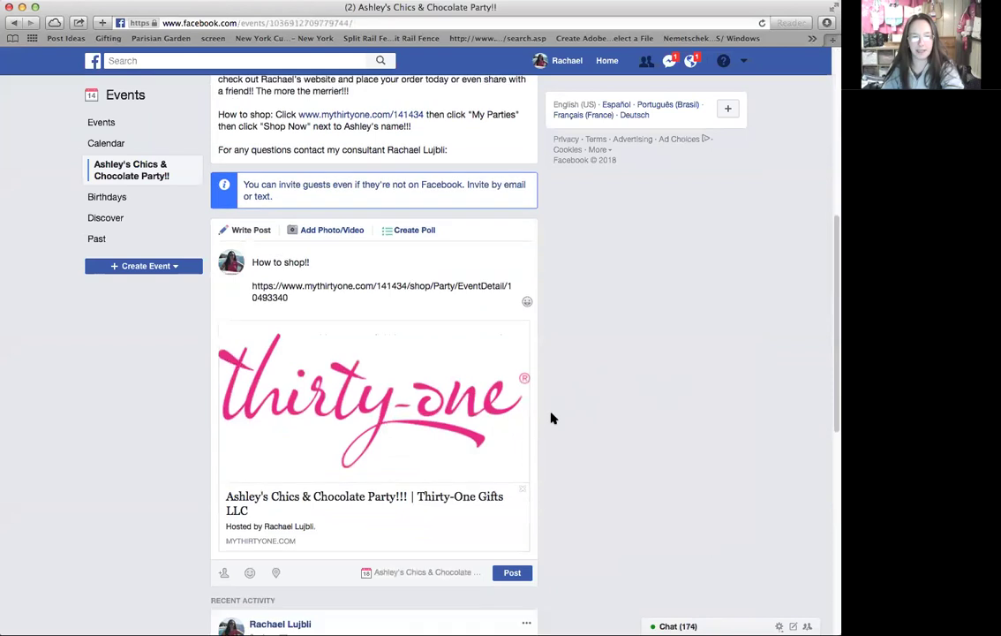
pyautogui.click(512, 547)
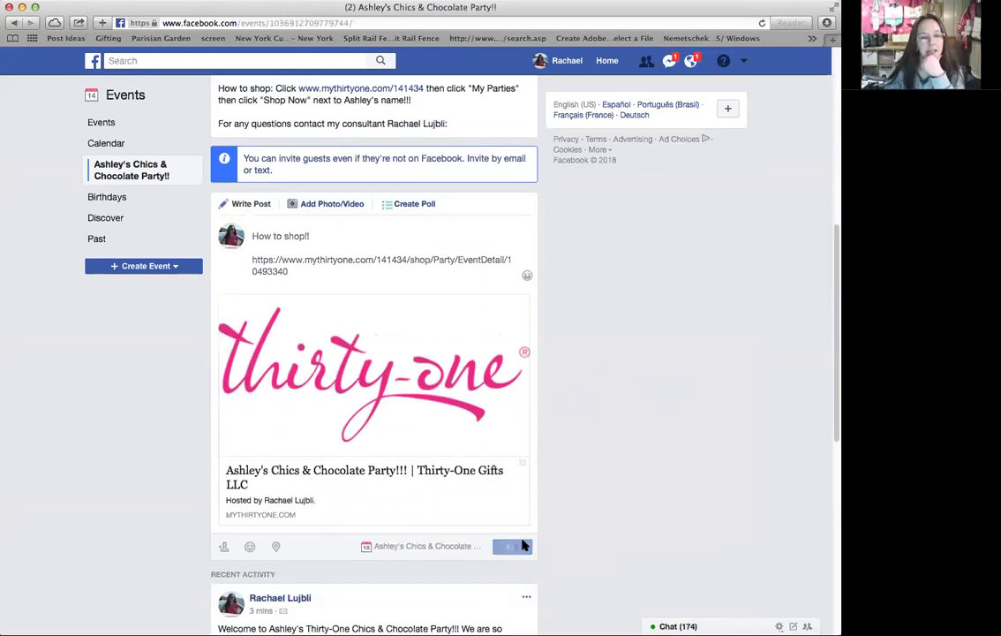